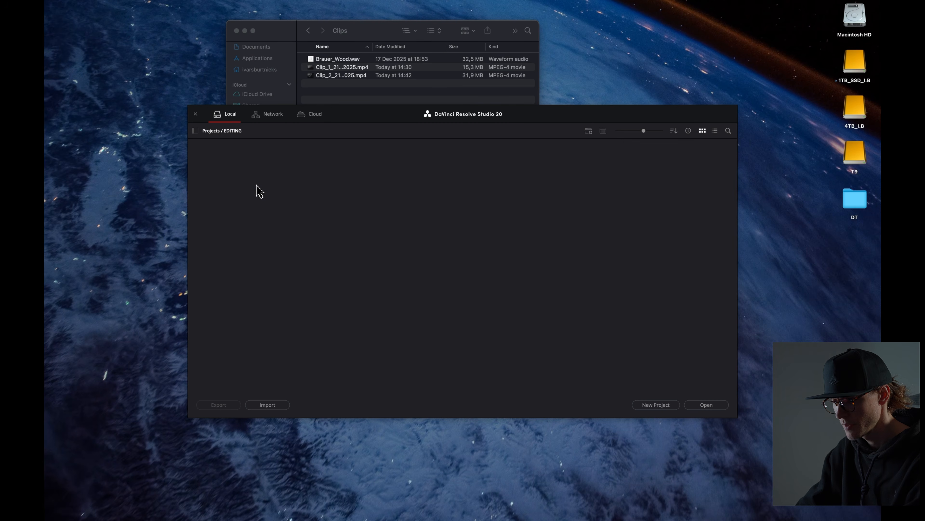
Step: Create a new project named Tutorial in the project manager
right_click(256, 186)
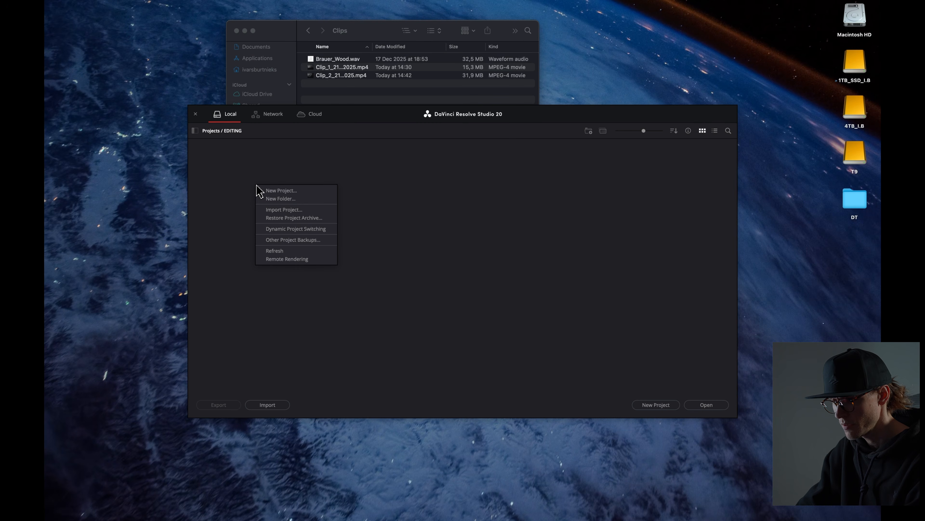
left_click(277, 191)
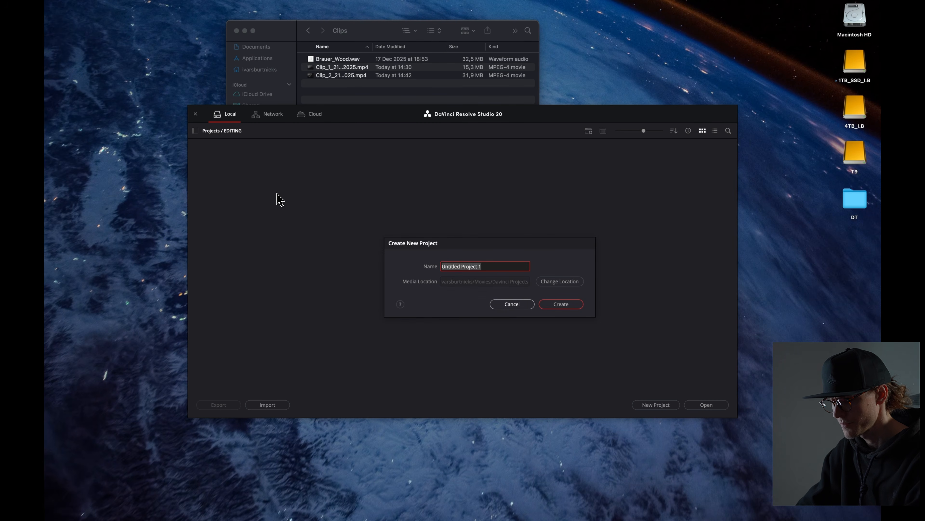
type("Example")
key("Return")
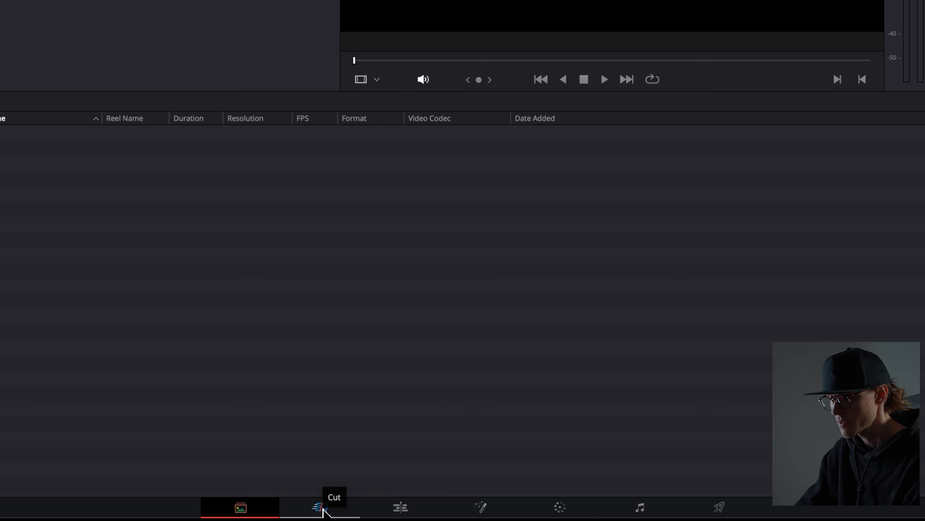
Step: Tour the Cut, Edit, Fusion, Color, Fairlight and Deliver pages, ending on the Edit page
left_click(366, 517)
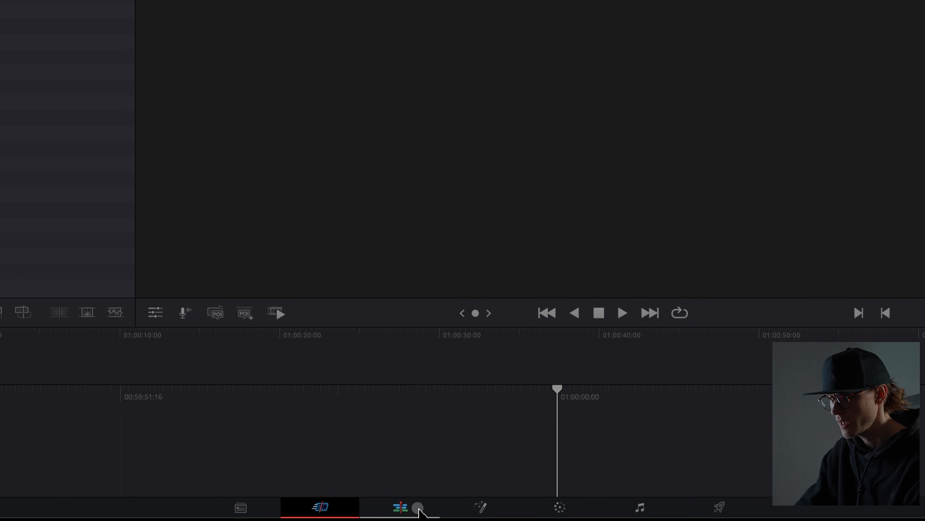
left_click(418, 512)
left_click(482, 511)
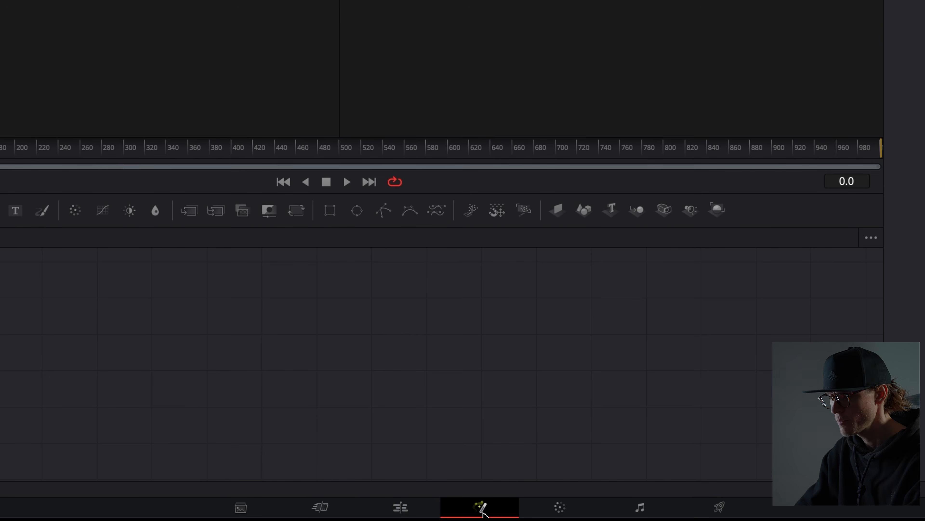
left_click(561, 512)
left_click(638, 509)
left_click(719, 509)
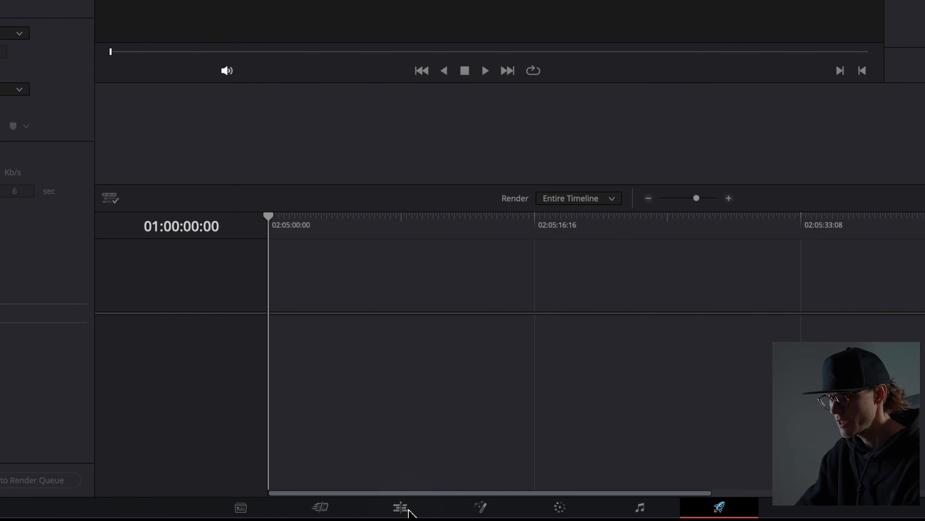
left_click(407, 510)
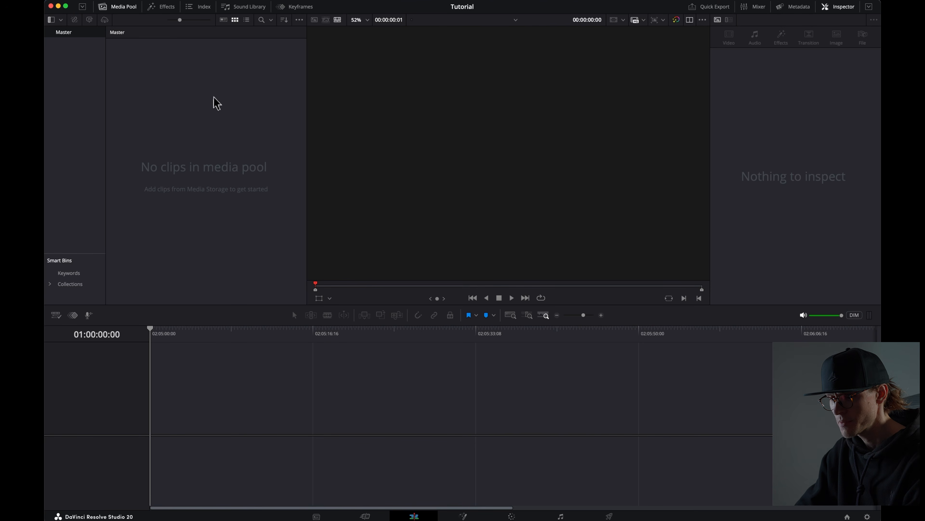
Step: Import the two MP4 clips from the Clips folder into the media pool, changing the project frame rate to match
left_click(83, 502)
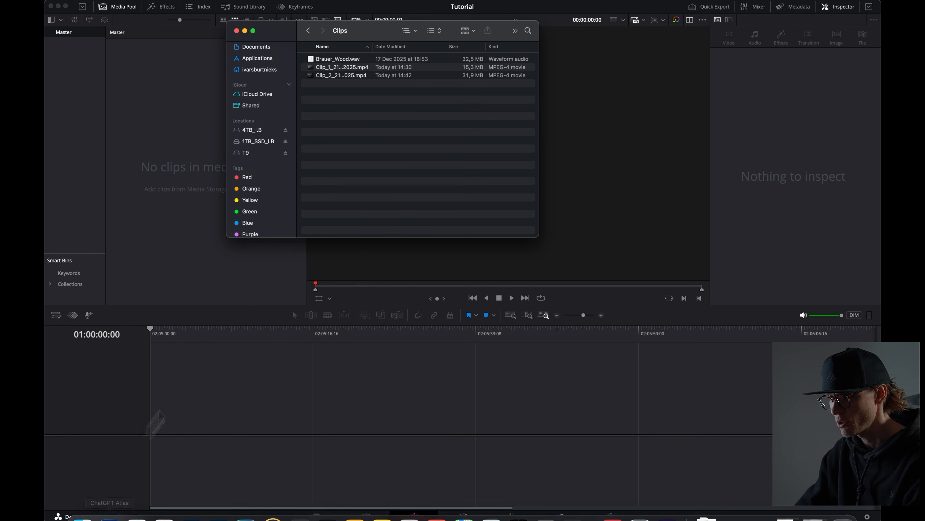
left_click_drag(342, 92, 187, 118)
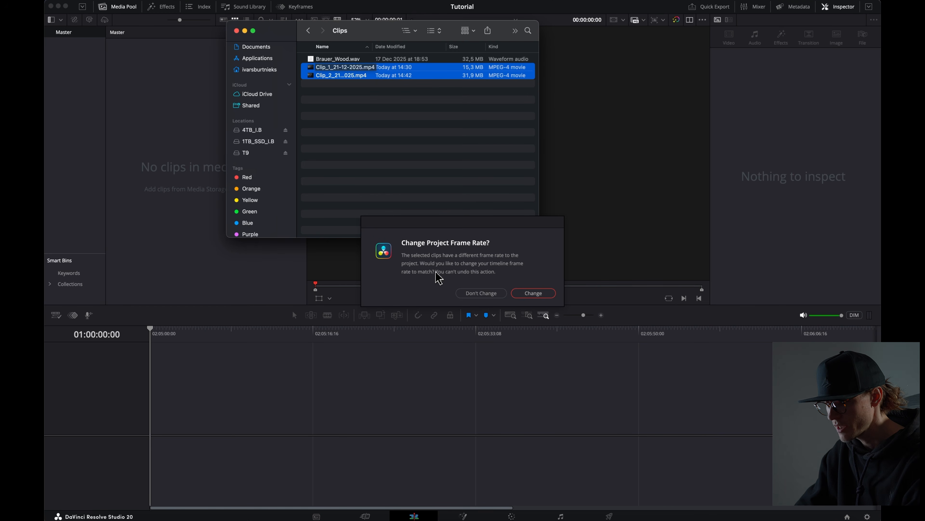
left_click(533, 293)
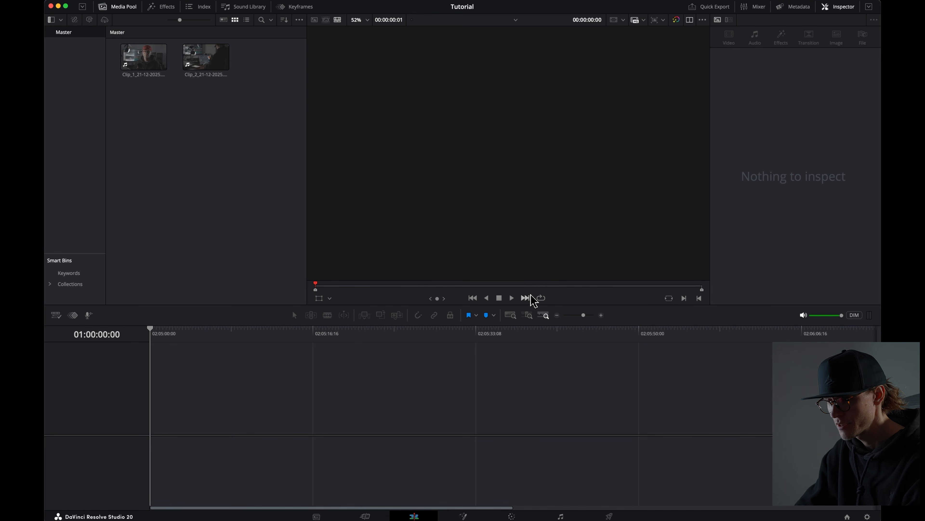
Step: Place Clip_1 and then Clip_2 onto a new timeline
left_click_drag(230, 116, 145, 70)
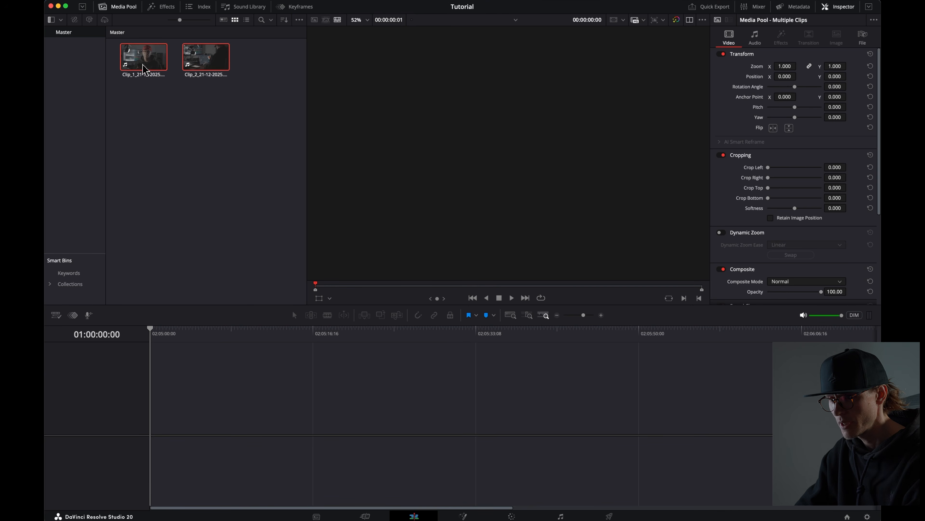
left_click(185, 141)
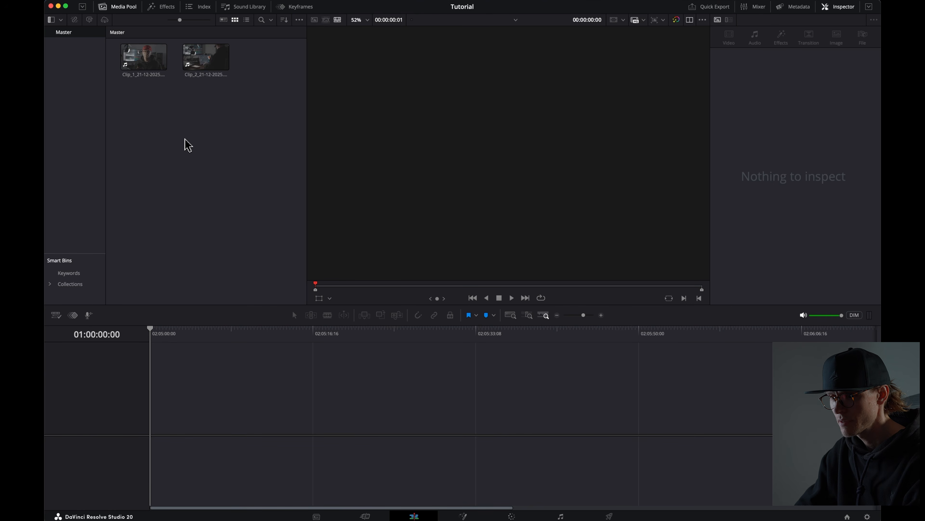
left_click_drag(151, 75, 203, 411)
left_click_drag(206, 58, 257, 444)
left_click_drag(585, 316, 586, 316)
left_click_drag(675, 236, 671, 236)
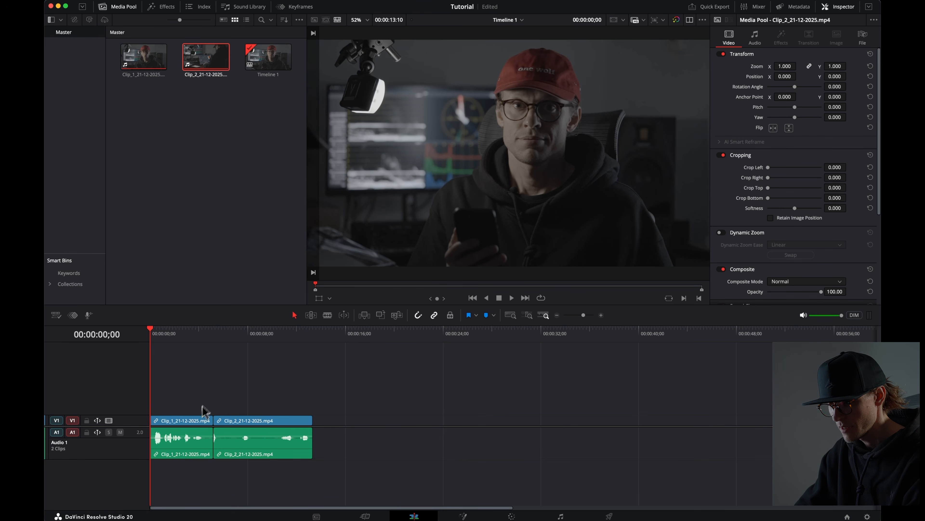
Step: Enlarge the heights of the video and audio tracks in the timeline
left_click(144, 418)
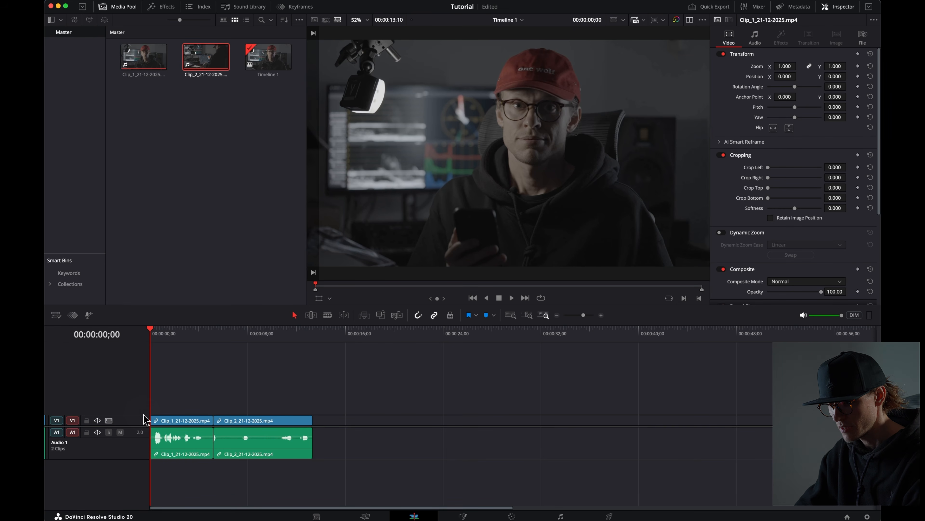
left_click_drag(144, 416, 141, 385)
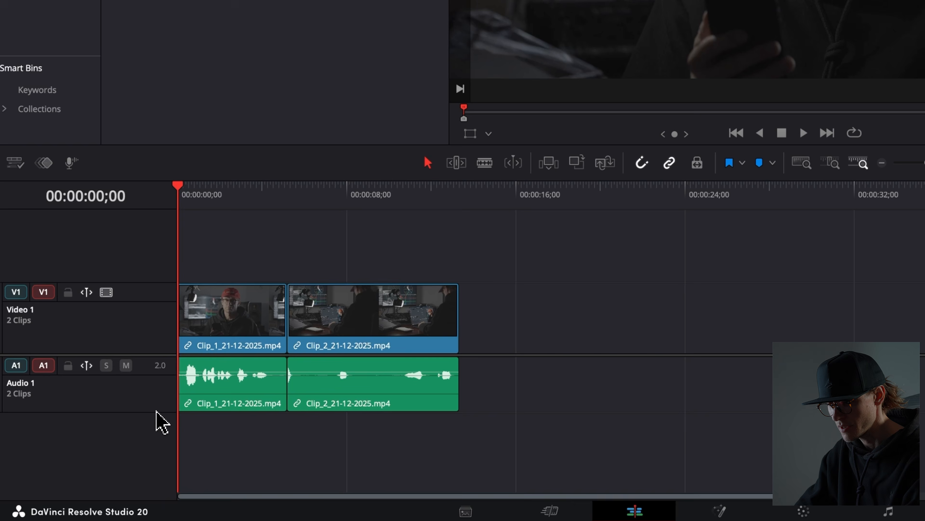
left_click_drag(137, 457, 138, 478)
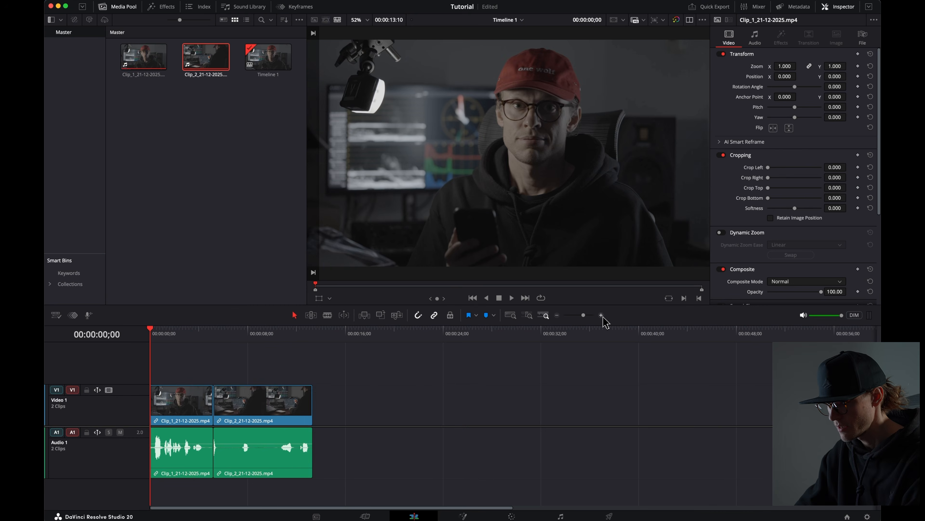
Step: Collapse the Cropping, Dynamic Zoom, Composite and Stabilization sections of the clip's inspector
left_click(601, 315)
left_click(602, 315)
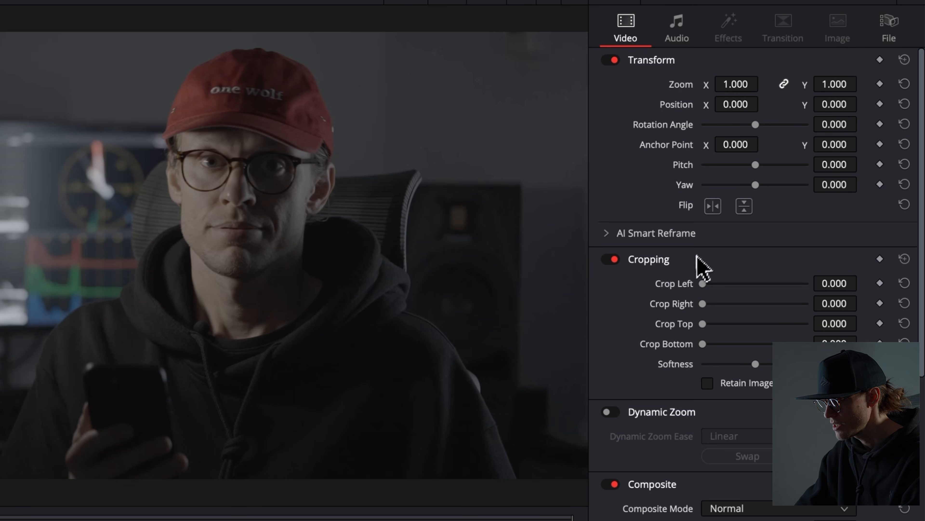
left_click(692, 261)
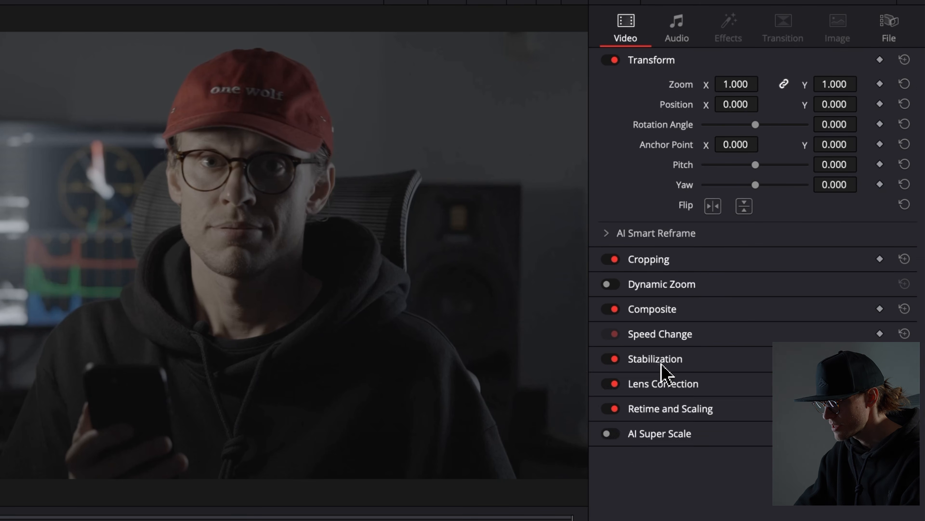
left_click(661, 364)
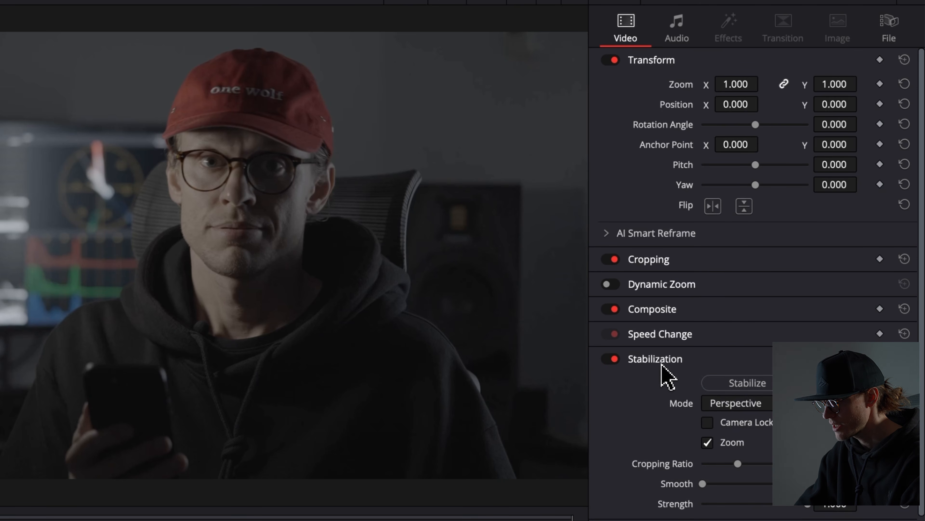
left_click(669, 363)
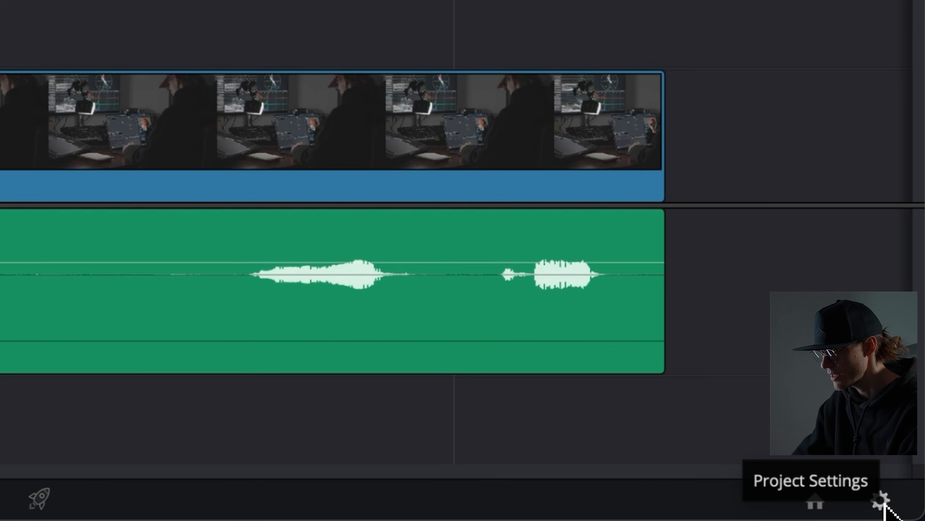
Step: Open Project Settings and set the proxy media format to ProRes 422 Proxy
left_click(881, 501)
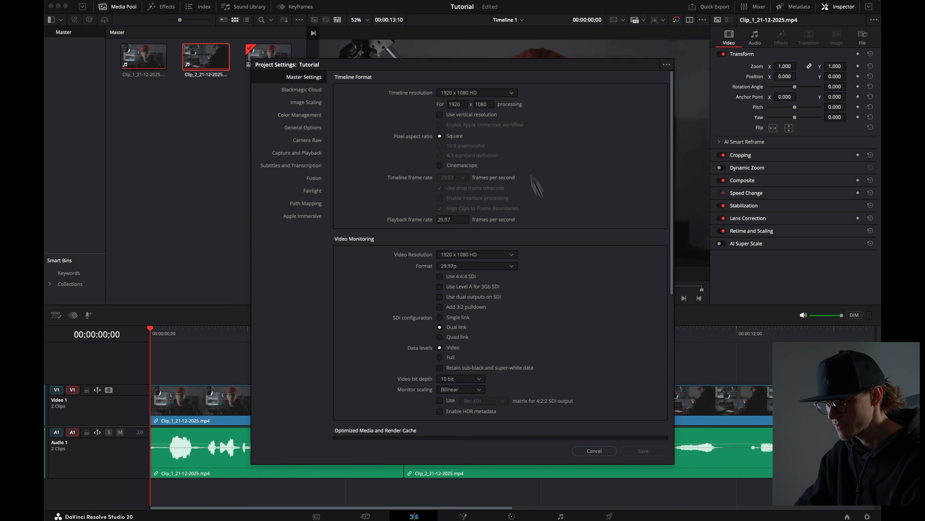
left_click(485, 96)
left_click(485, 95)
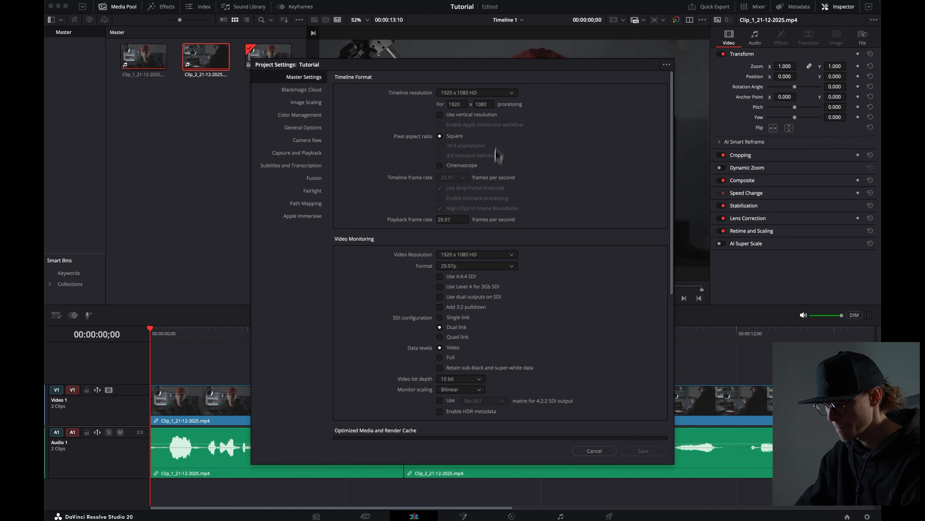
scroll(486, 308, "down", 5)
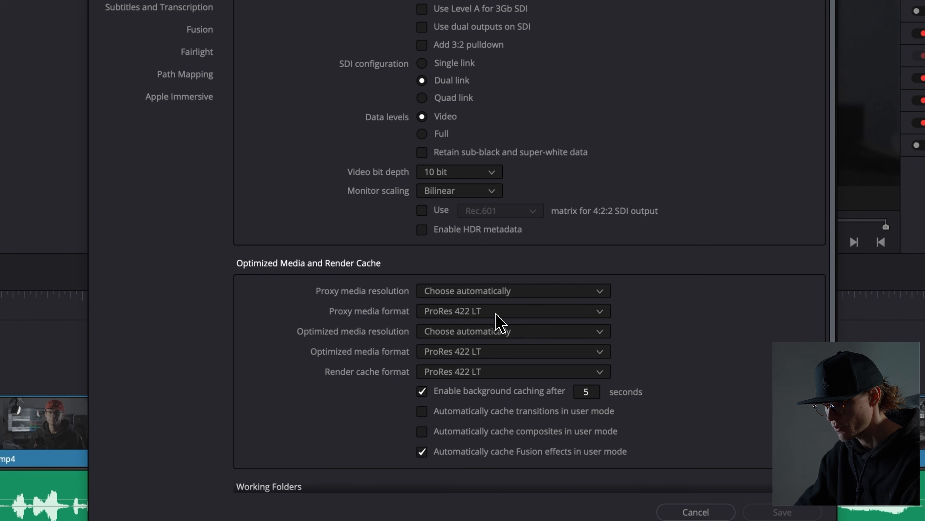
left_click(496, 315)
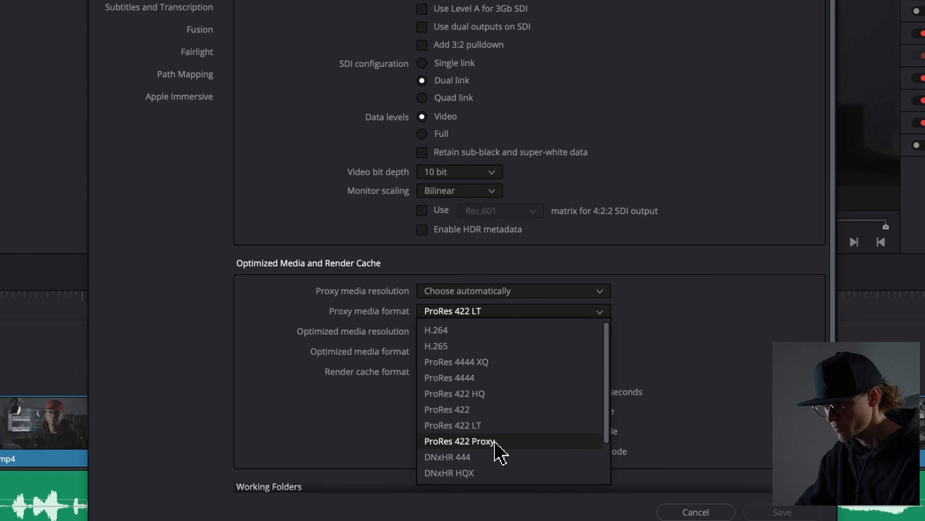
left_click(503, 442)
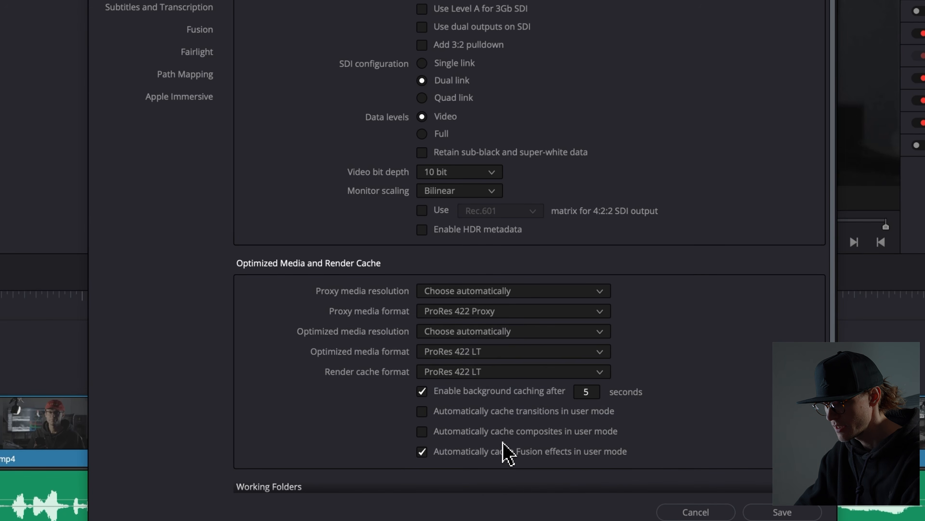
Step: Set the proxy media resolution to Half and save the project settings
left_click(513, 291)
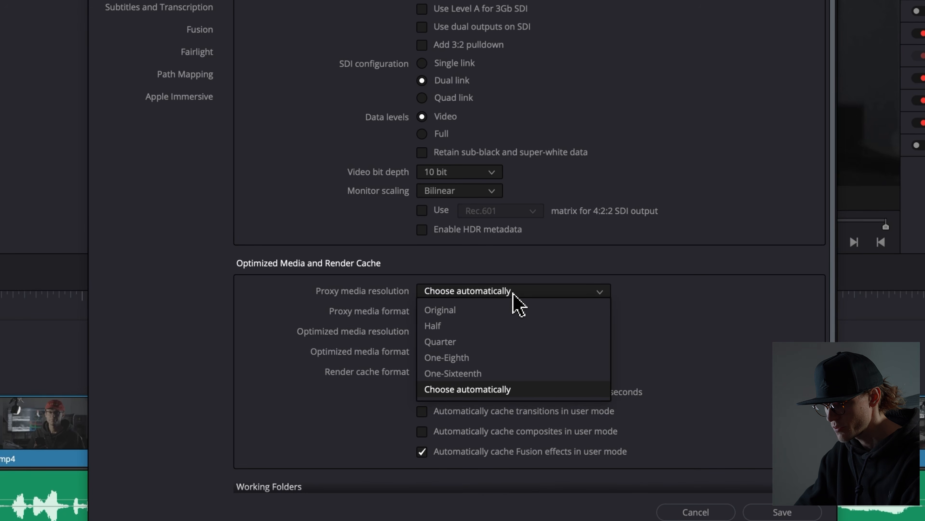
left_click(497, 326)
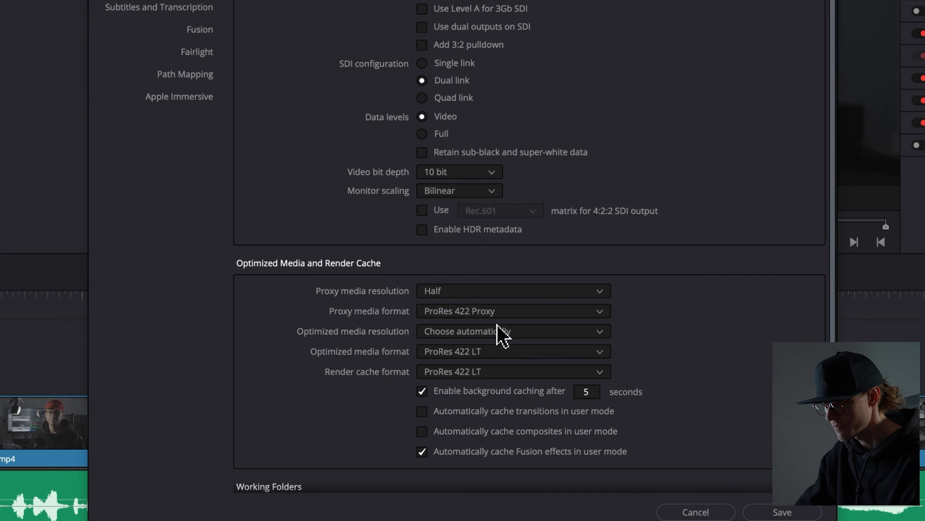
left_click(780, 511)
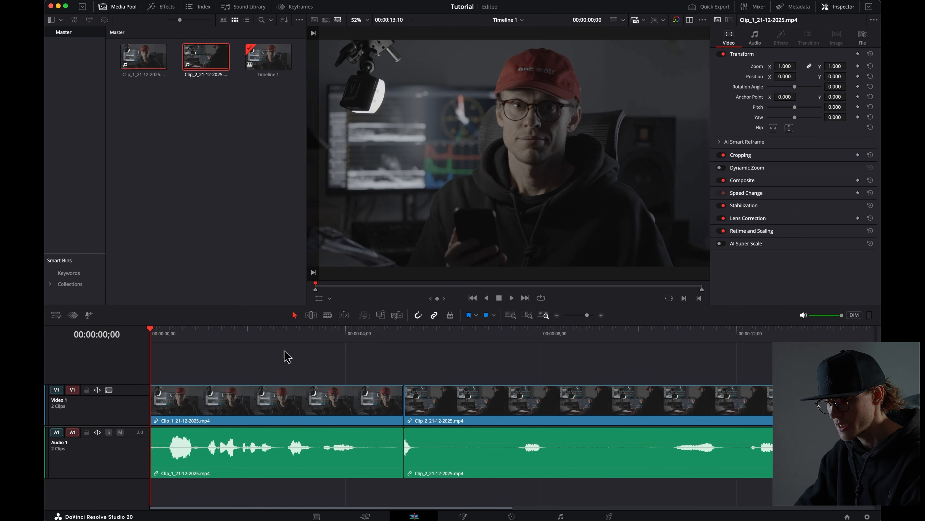
Step: Generate proxy media for both clips in the media pool and set the viewer to use proxies
left_click_drag(214, 94, 124, 47)
right_click(153, 61)
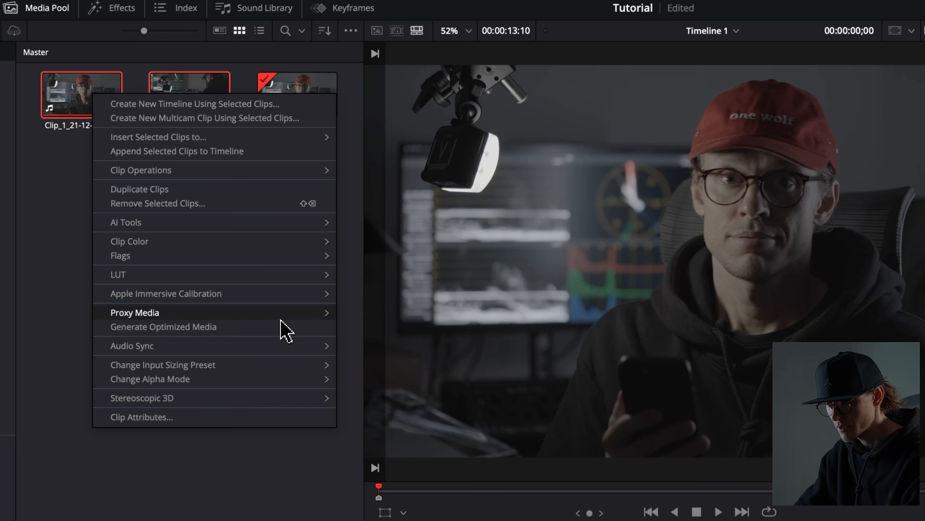
mouse_move(283, 316)
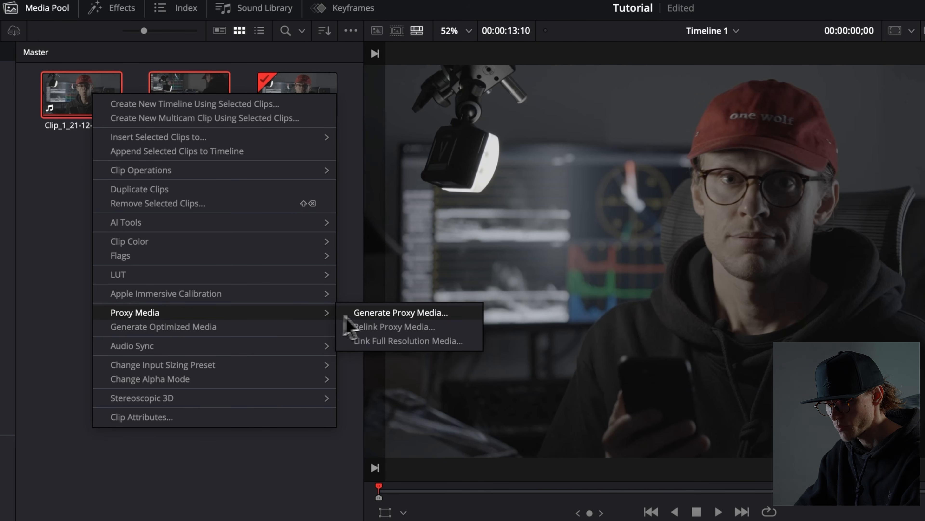
left_click(385, 316)
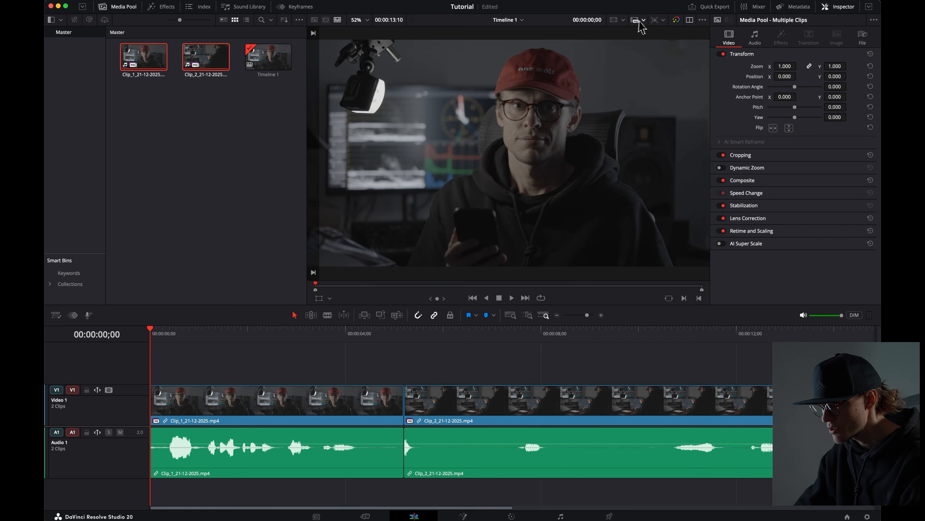
left_click(644, 20)
left_click(673, 44)
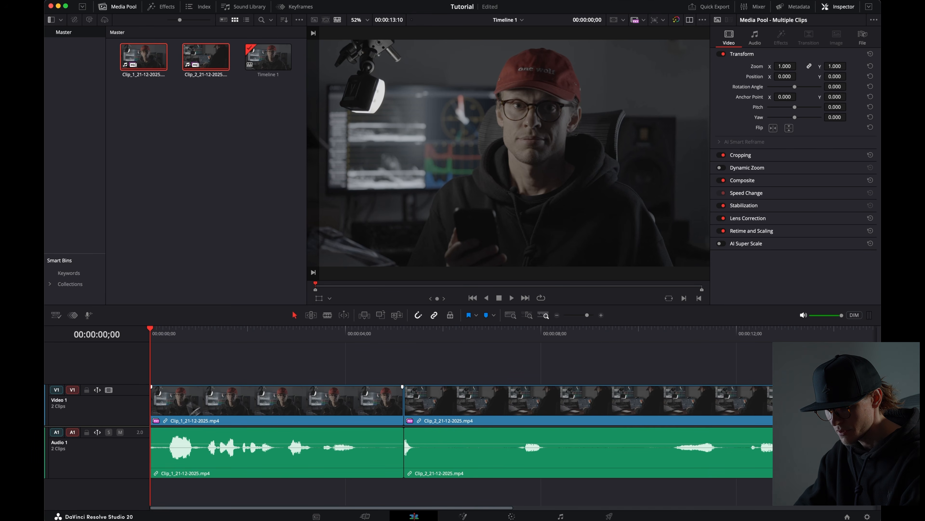
Step: Scrub through and play back the first clip on the timeline
left_click(177, 420)
left_click_drag(163, 344, 206, 341)
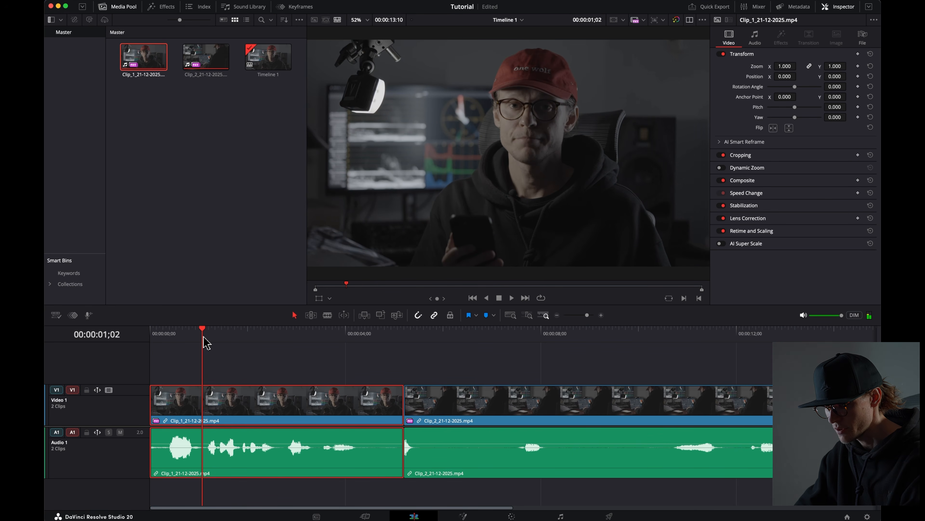
key("space")
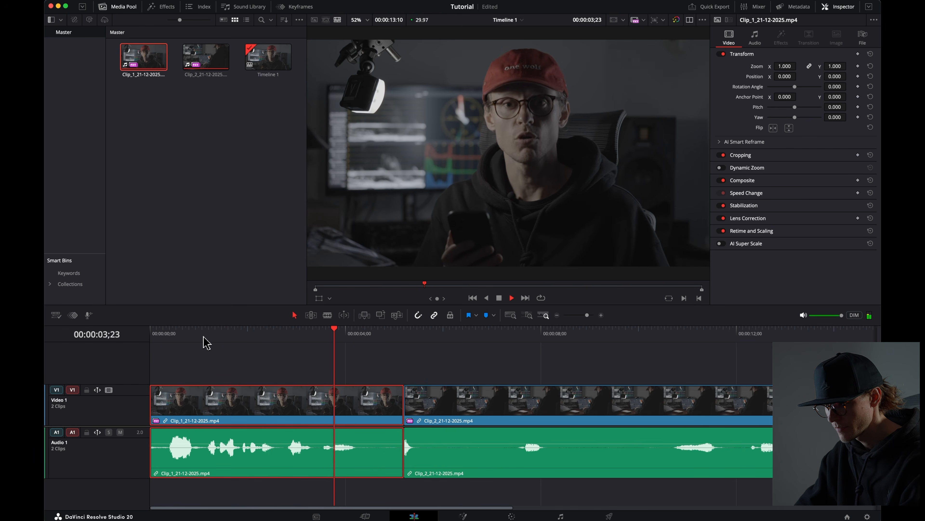
key("space")
Step: Trim the end of the first clip and slide the second clip left to close the gap
left_click_drag(321, 333, 383, 353)
mouse_move(431, 399)
left_mouse_down()
mouse_move(431, 383)
mouse_move(430, 400)
left_mouse_up()
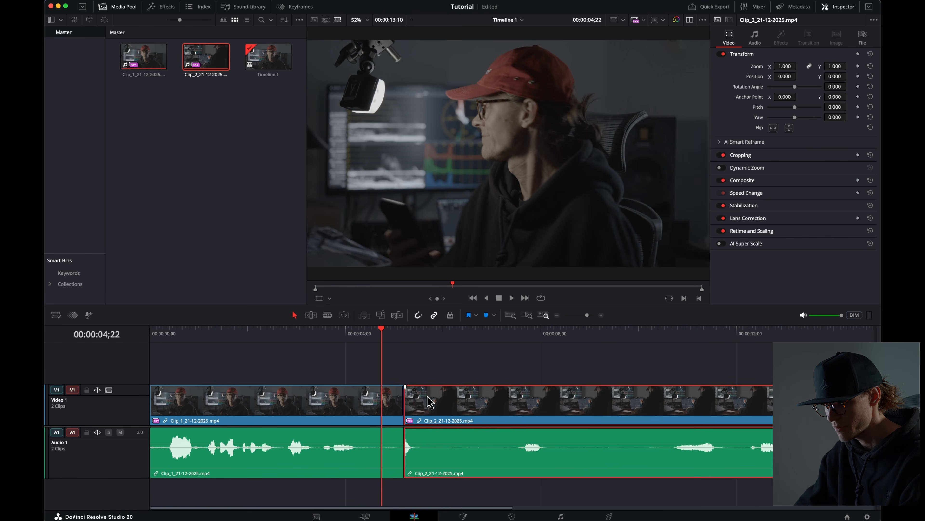
left_click_drag(404, 408, 351, 411)
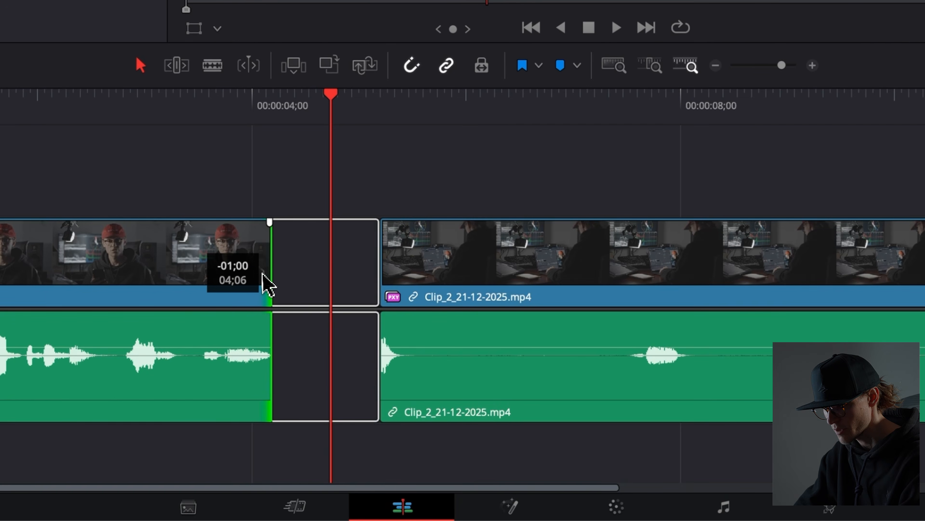
left_click_drag(262, 273, 274, 280)
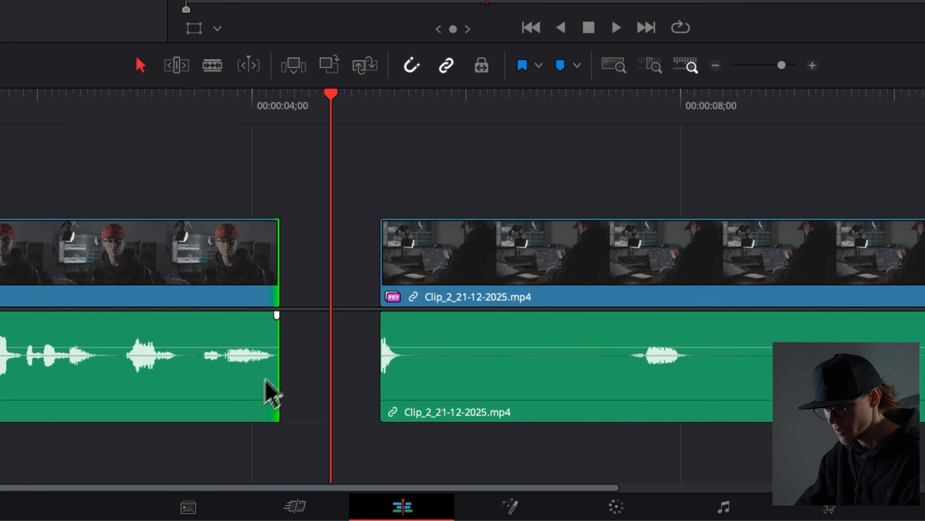
left_click_drag(385, 292, 355, 287)
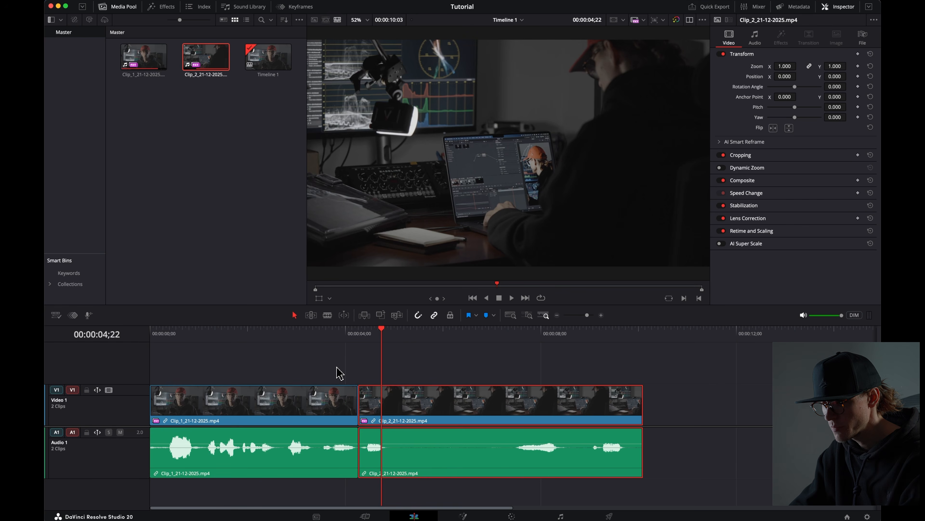
Step: Split the first and second clips at several points with the Blade tool and select one short segment
left_click_drag(421, 337, 442, 338)
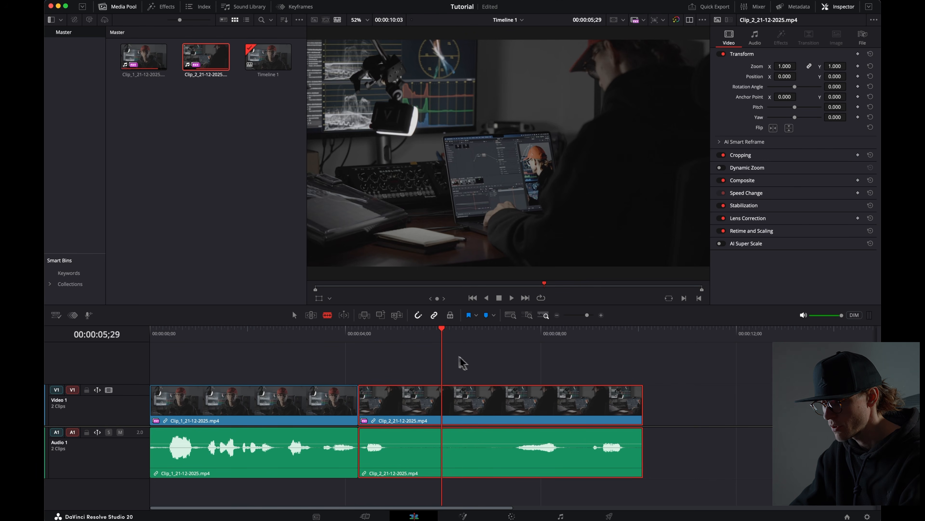
left_click(490, 401)
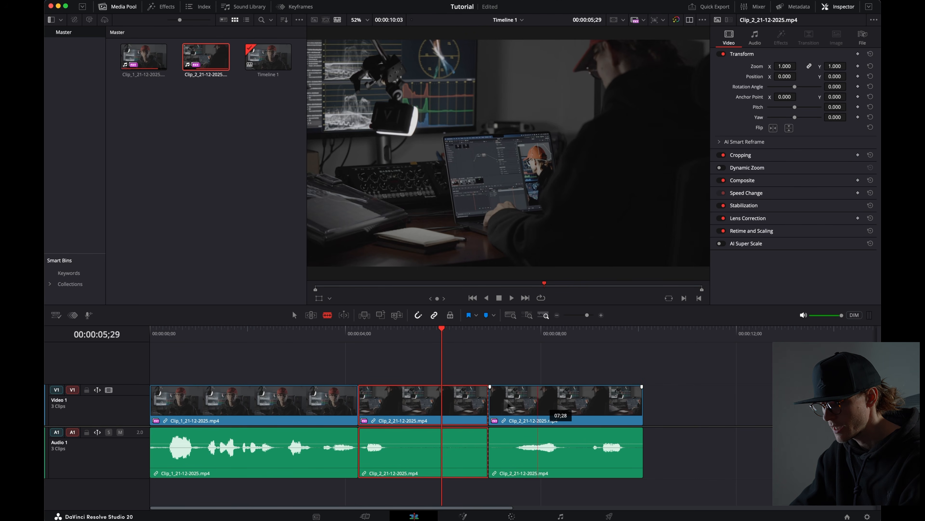
left_click(579, 405)
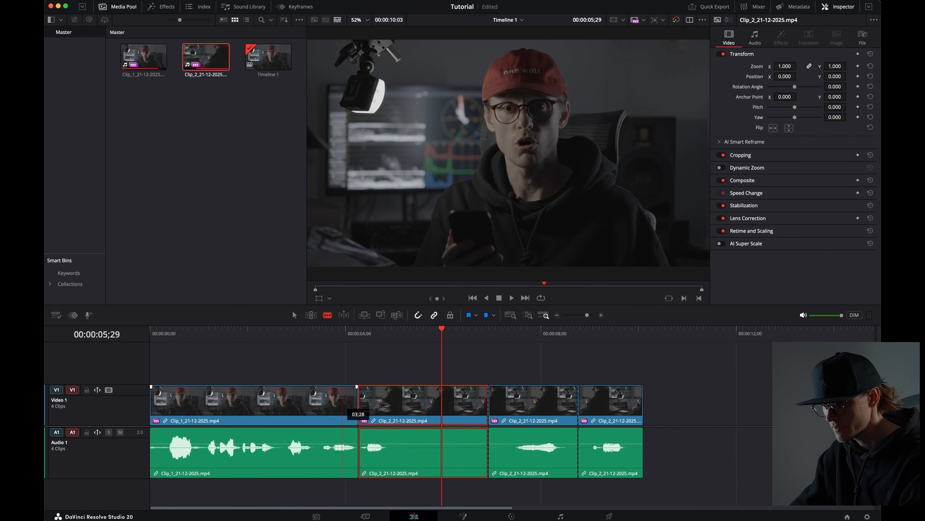
left_click(321, 404)
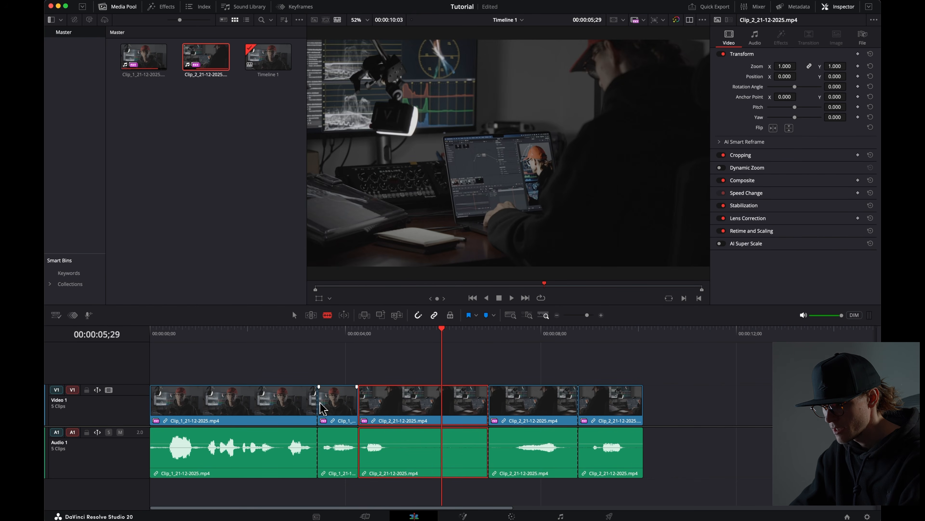
left_click(295, 315)
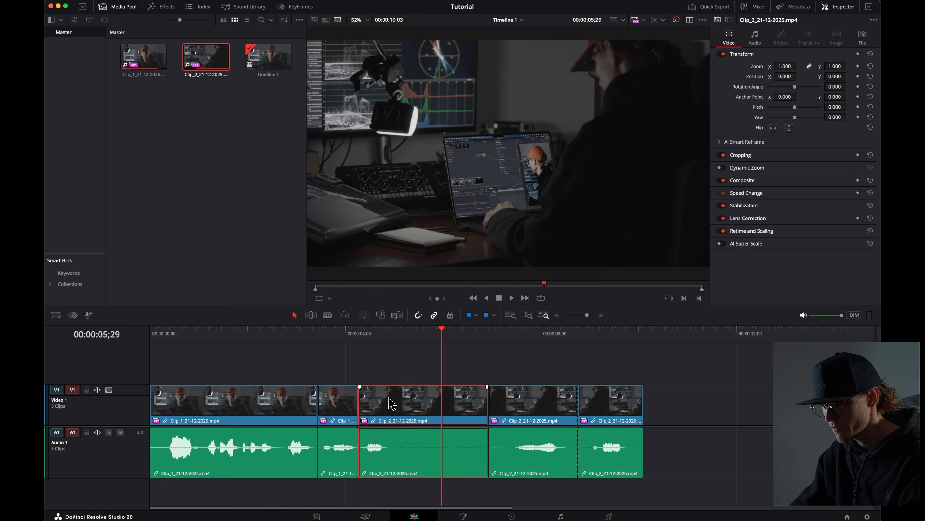
left_click(336, 406)
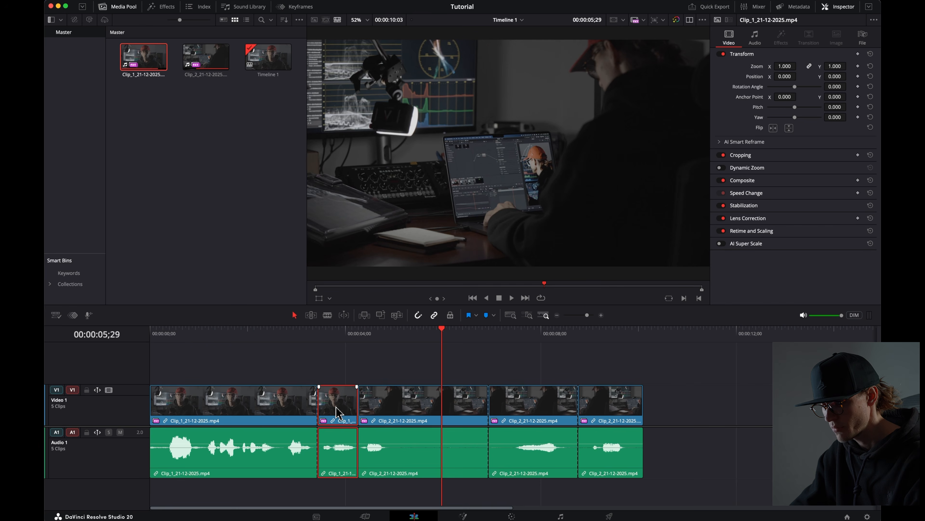
Step: Undo the last three edits and delete the empty gap left between the clips on the timeline
key("super+z")
key("super+z")
key("super+z")
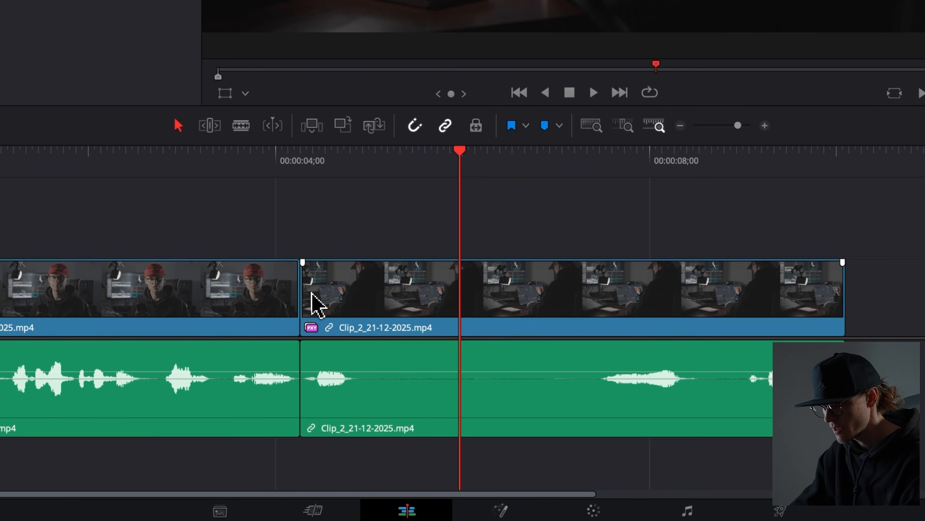
left_click_drag(313, 293, 603, 276)
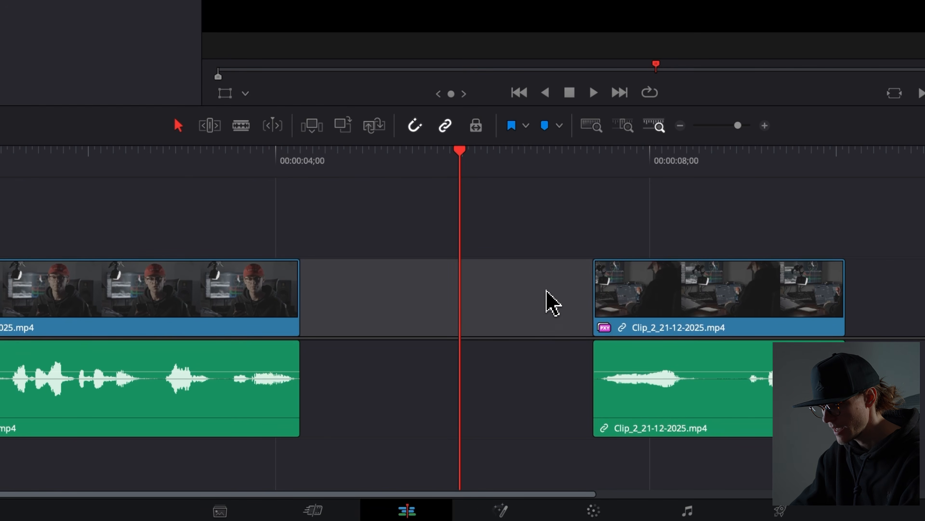
key("Delete")
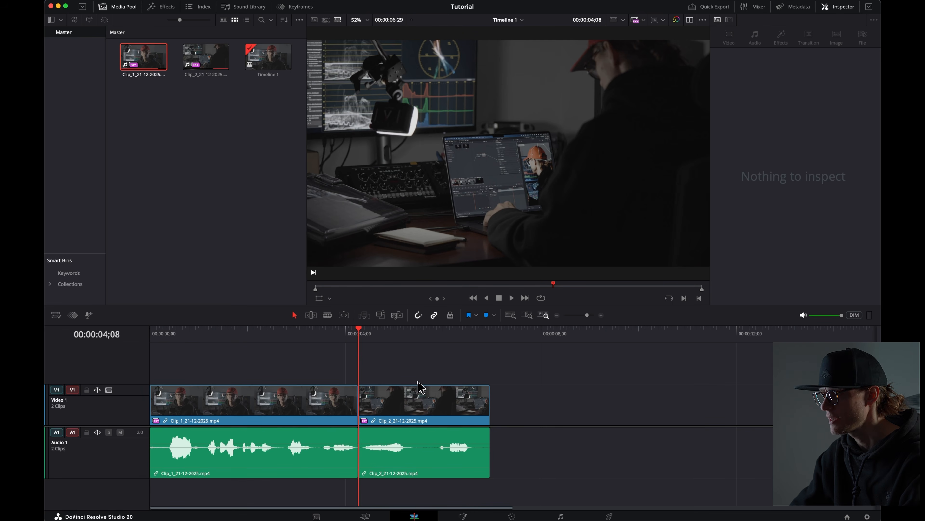
Step: Import Brauer_Wood.wav from the Clips folder into the media pool
left_click(234, 114)
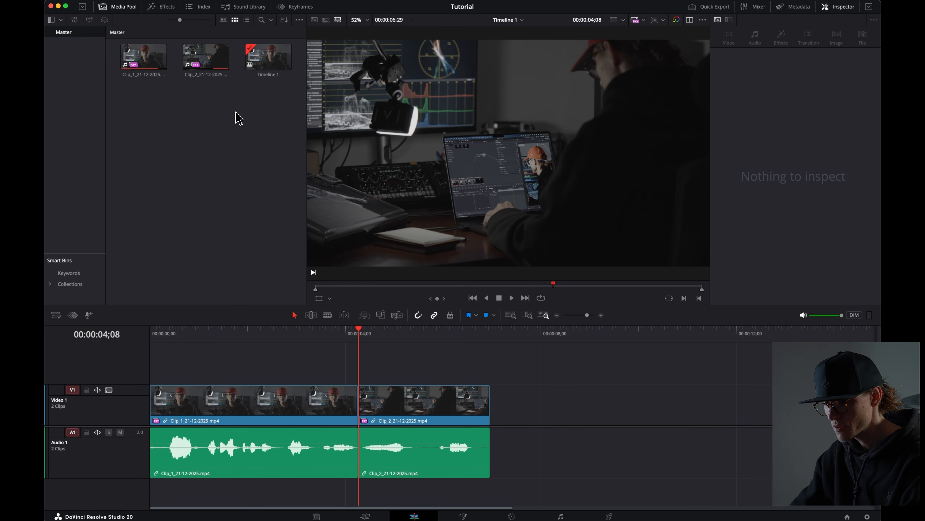
left_click(86, 502)
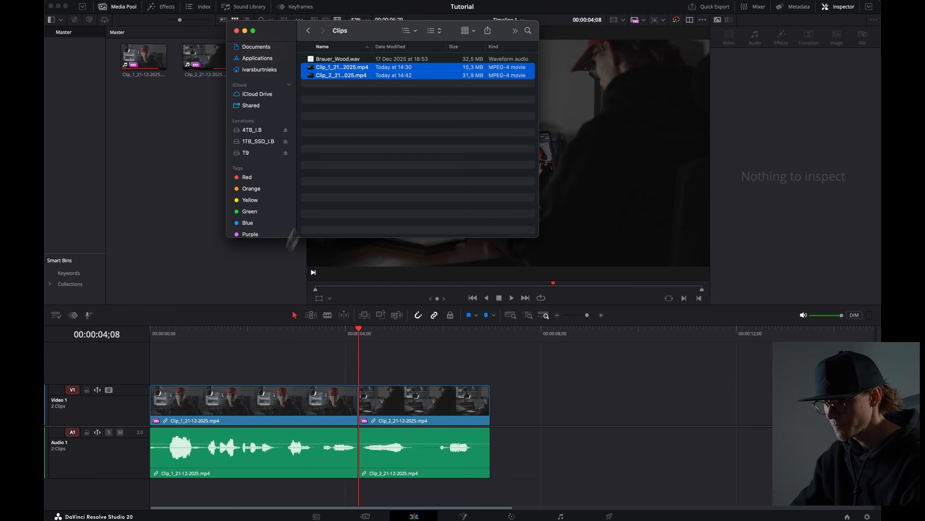
left_click(354, 59)
left_click_drag(355, 64, 196, 127)
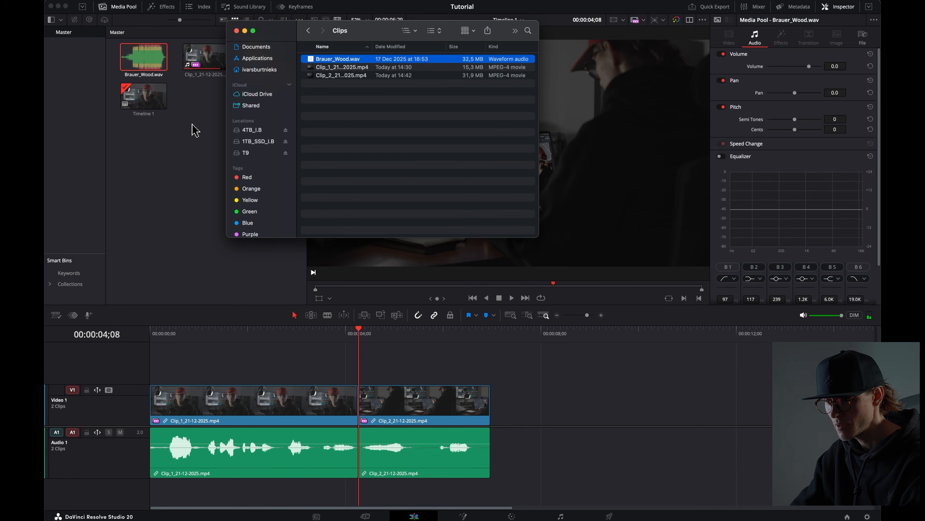
Step: Place Brauer_Wood.wav on a new second audio track below the video clips
left_click(192, 126)
left_click(151, 70)
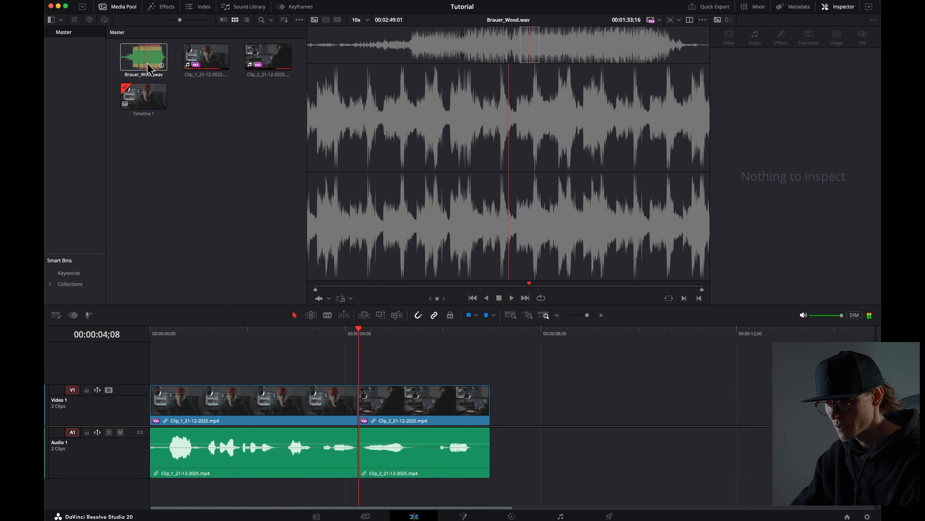
left_click_drag(149, 67, 234, 499)
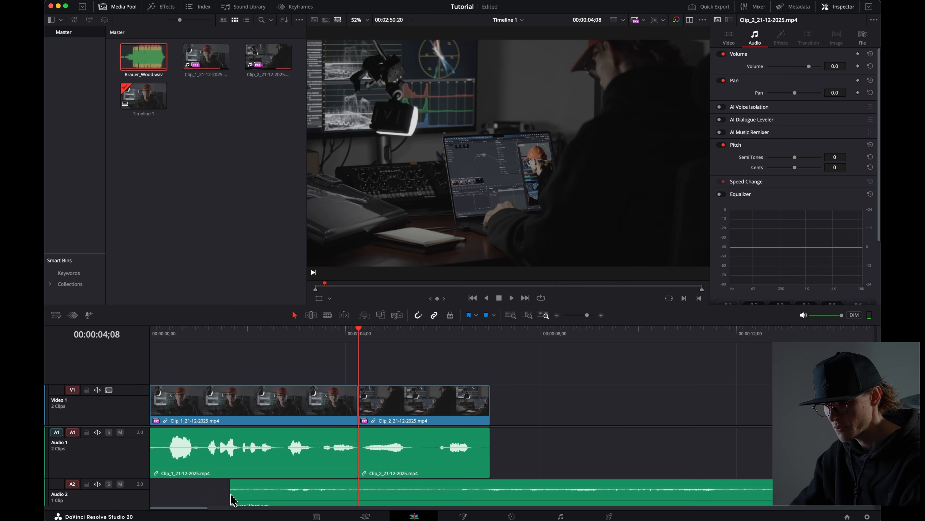
left_click(142, 490)
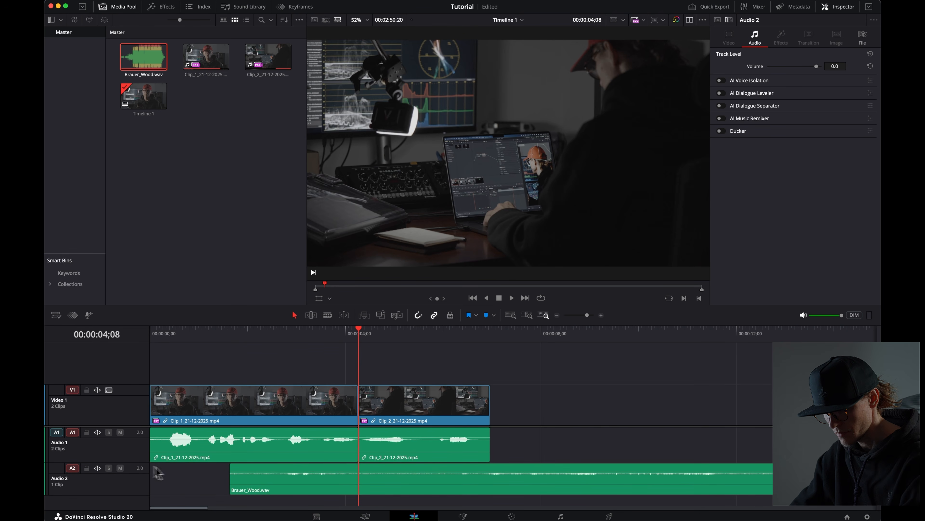
left_click(232, 490)
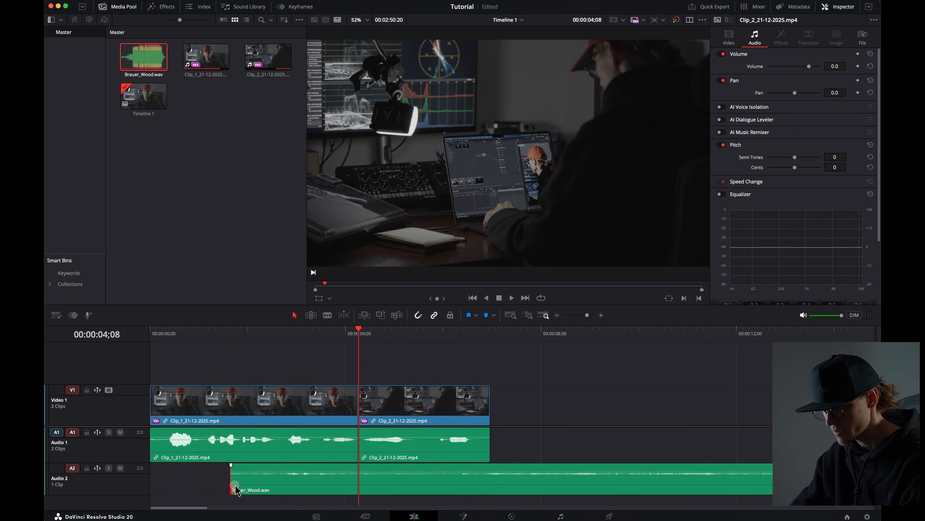
left_click_drag(232, 490, 362, 490)
Step: Move the music clip so it starts at the beginning of the timeline
left_click(558, 316)
left_click(558, 316)
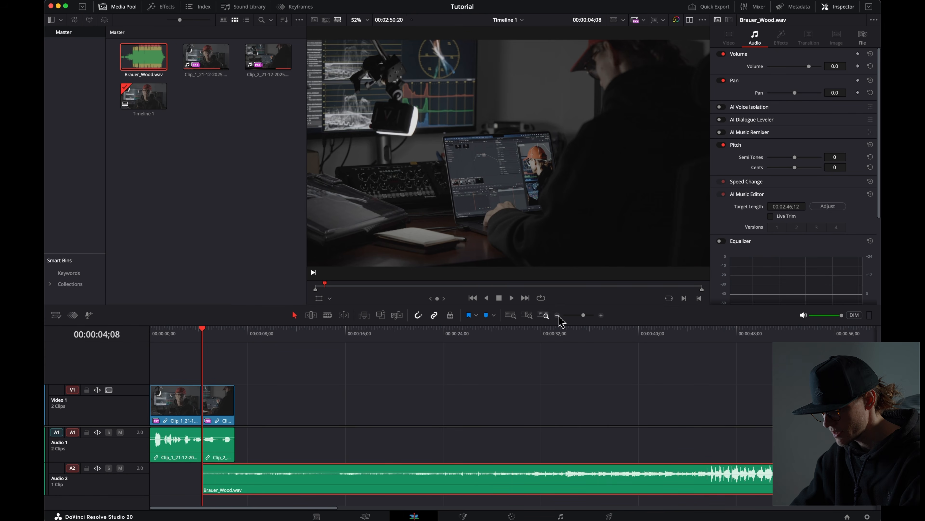
left_click(558, 316)
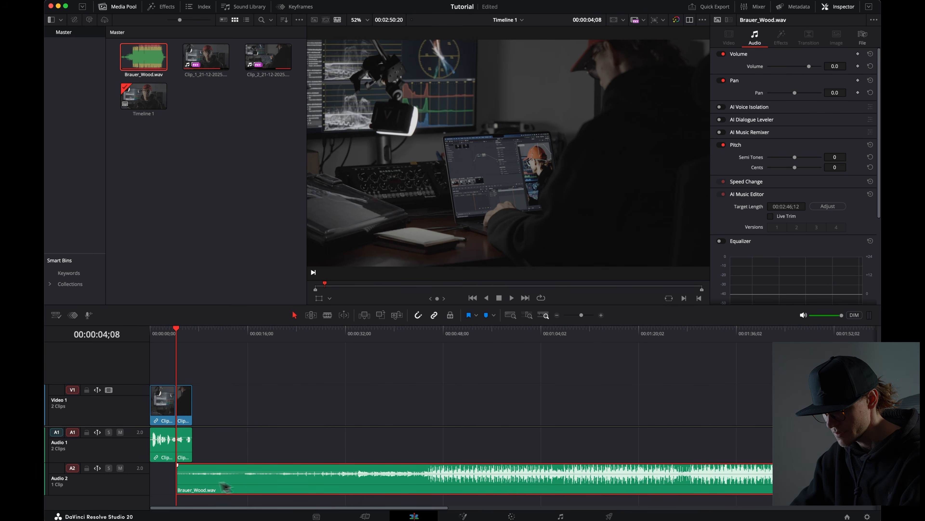
left_click_drag(181, 490, 143, 481)
left_click(168, 337)
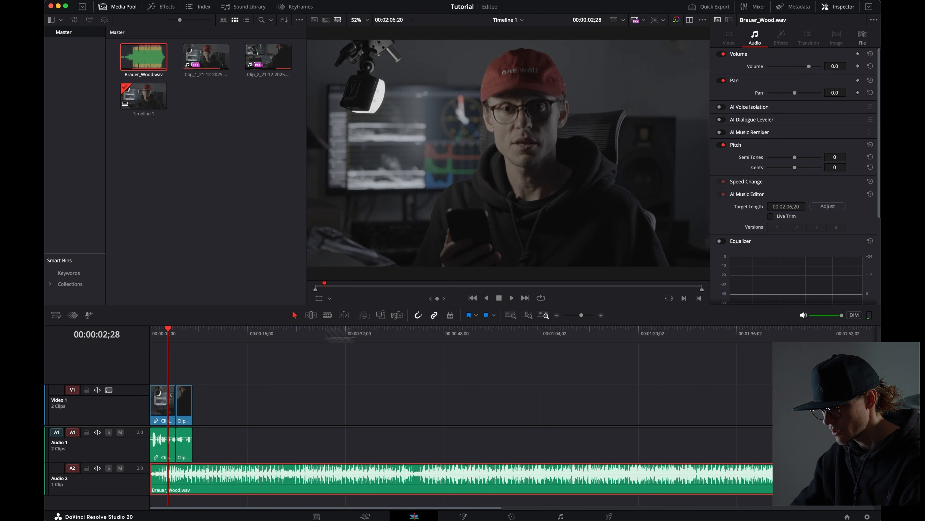
Step: Play back the start of the timeline with the music
left_click(602, 315)
left_click(602, 315)
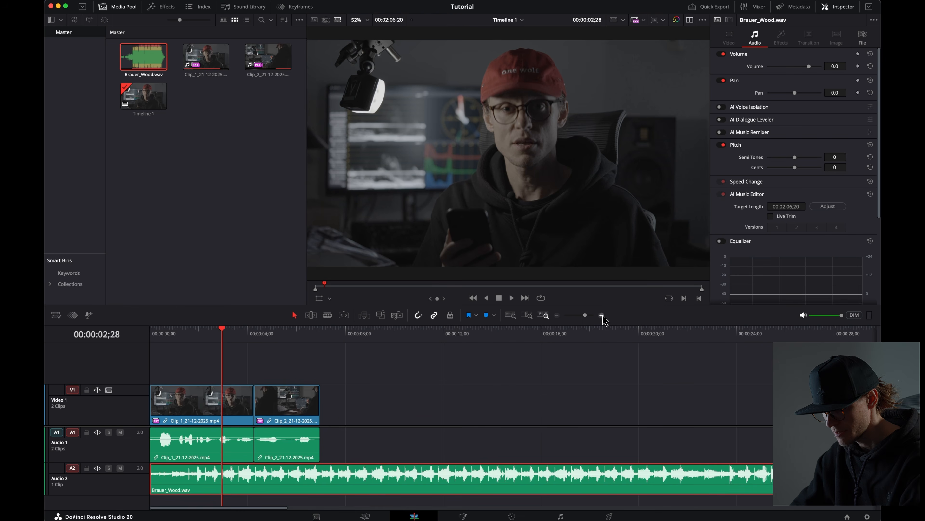
left_click(602, 316)
left_click_drag(204, 337, 96, 340)
key("space")
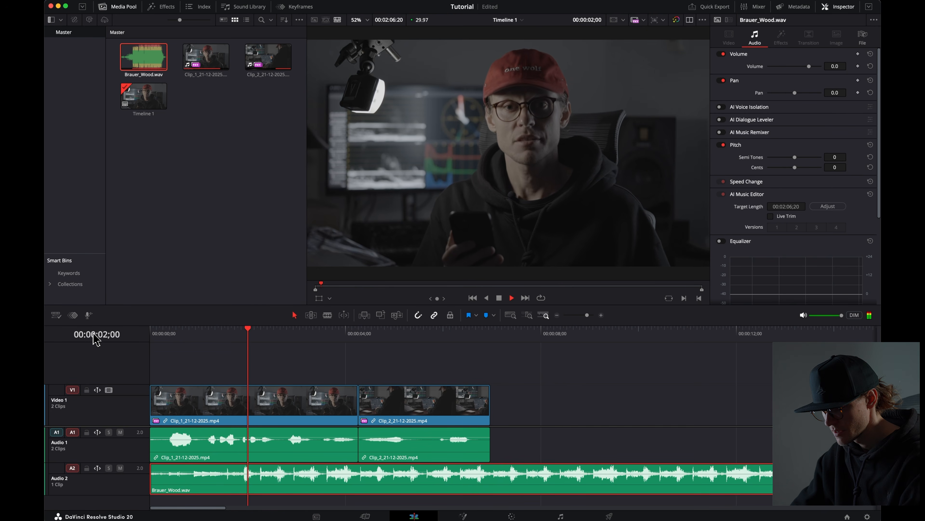
key("space")
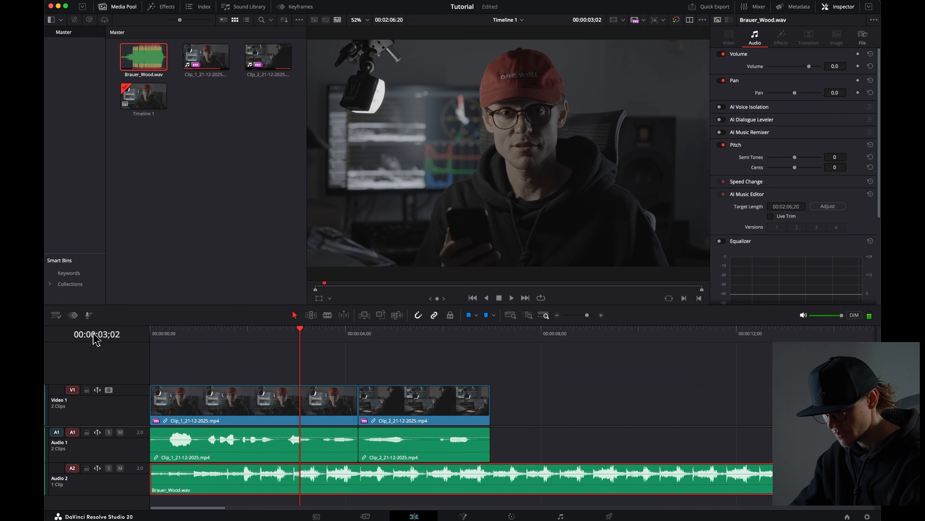
Step: Lower the music clip's volume to about -20 dB and play back the edit
left_click_drag(202, 472, 201, 474)
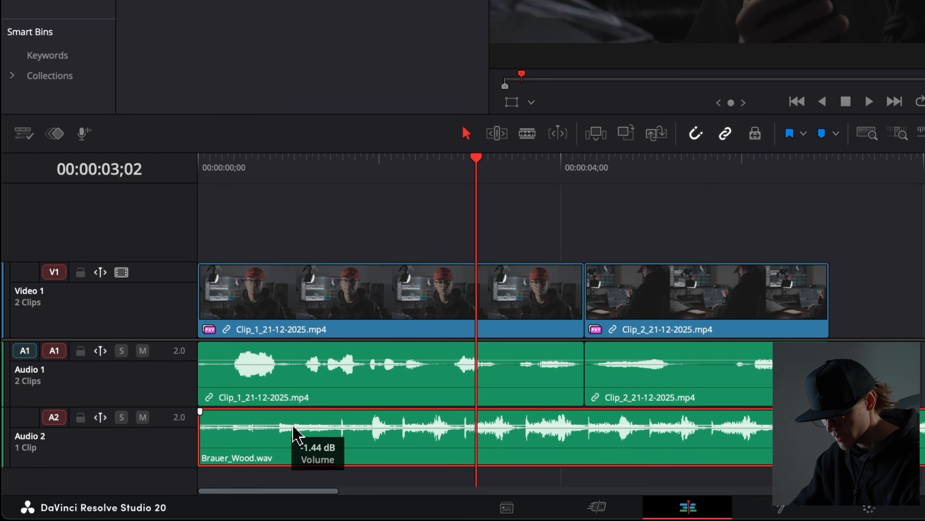
left_click_drag(294, 428, 294, 436)
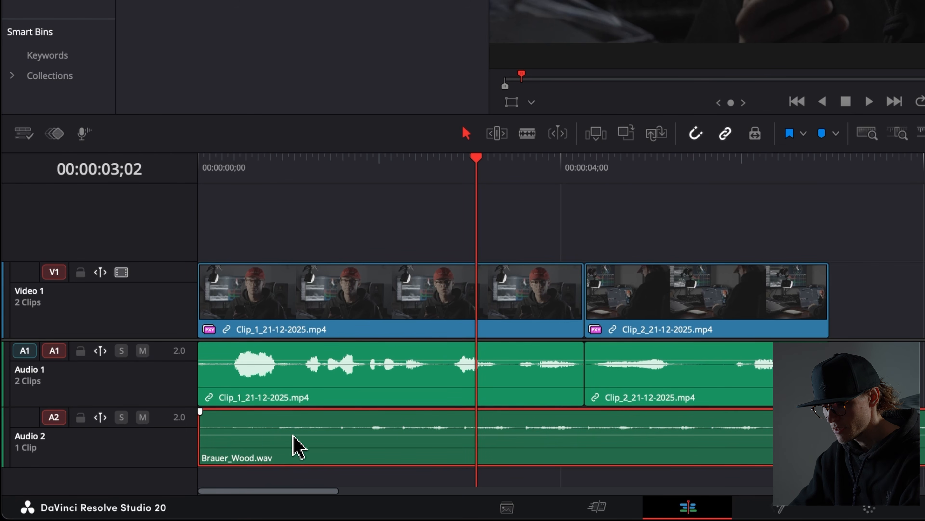
left_click(344, 172)
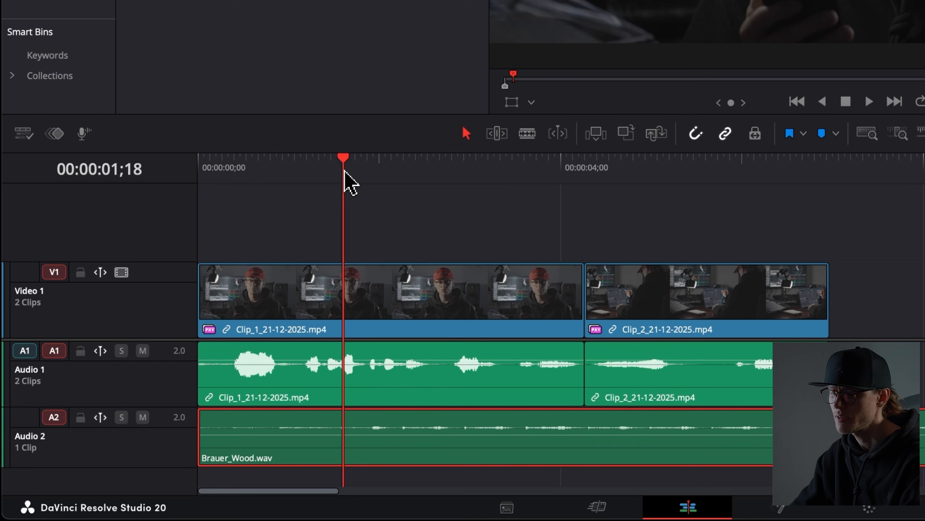
key("space")
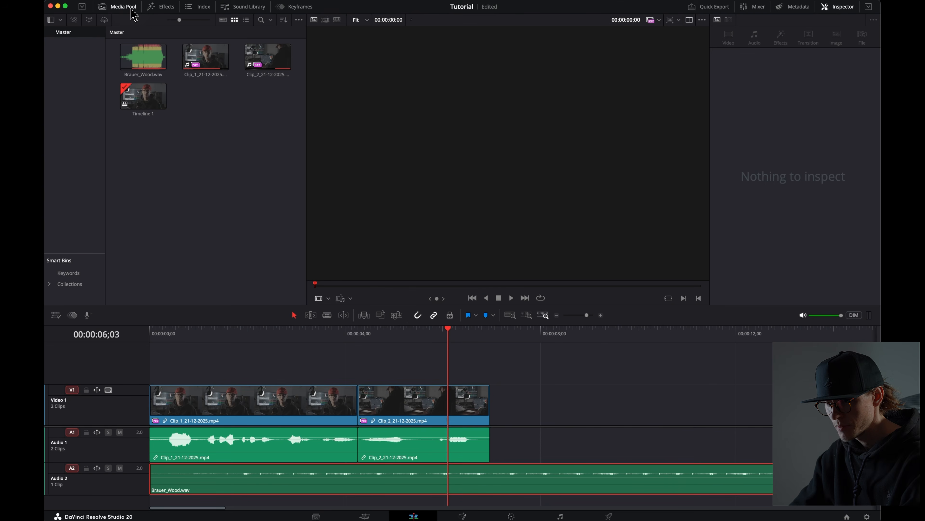
Step: Add a Text title from the Titles effects onto a new video track above the clips
left_click(172, 11)
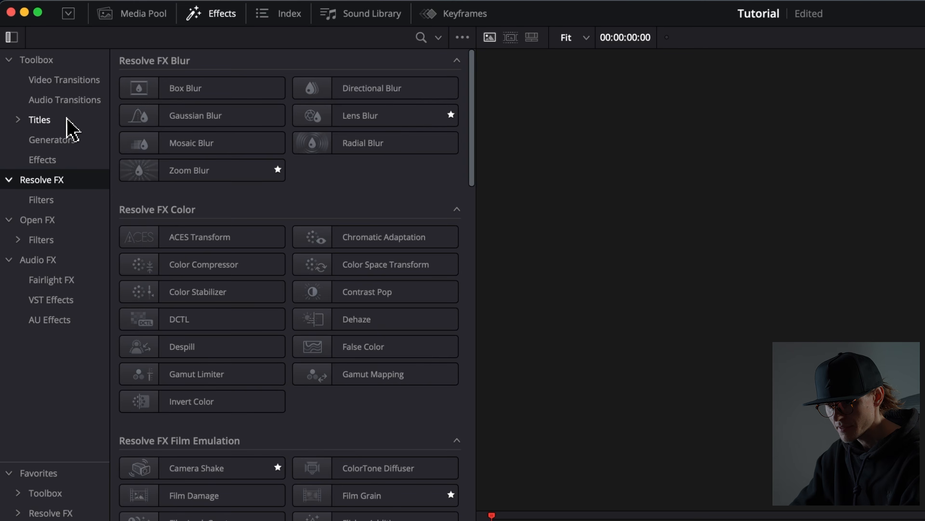
left_click(81, 65)
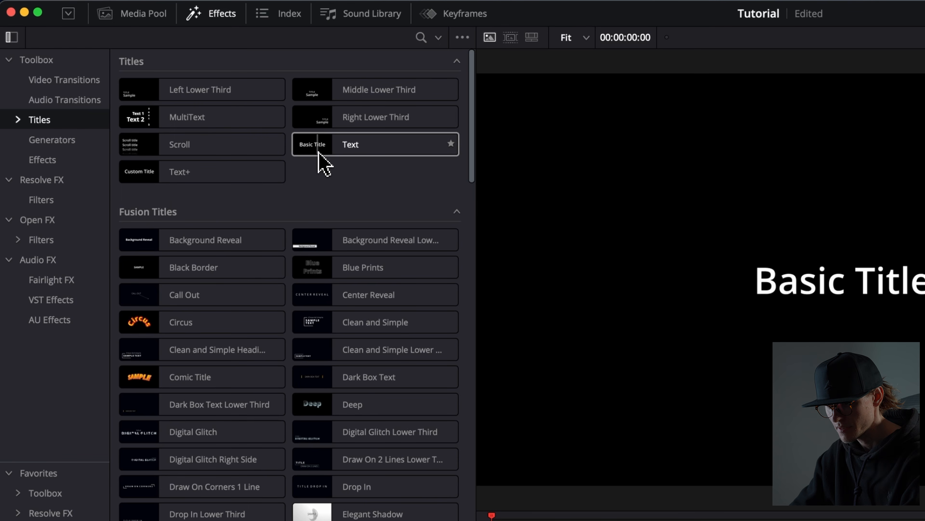
left_click(318, 150)
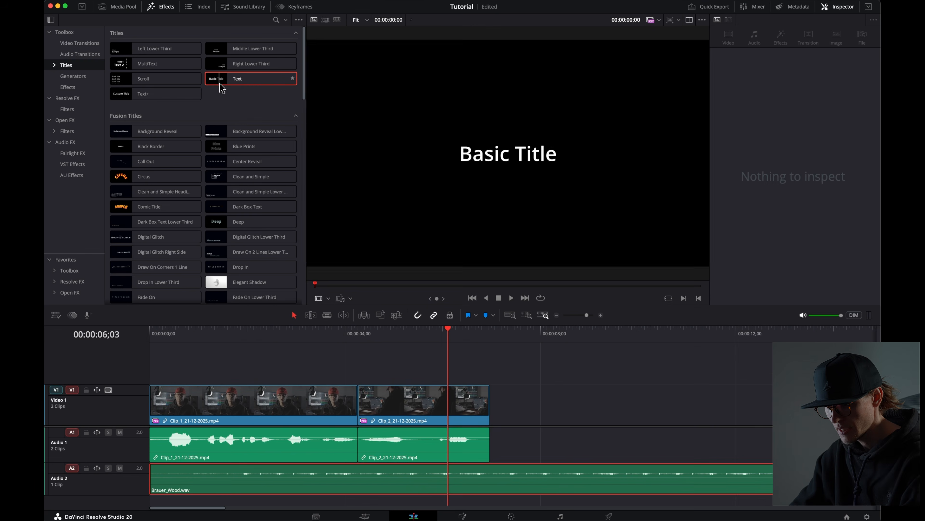
left_click_drag(319, 151, 381, 520)
left_click_drag(254, 383, 255, 384)
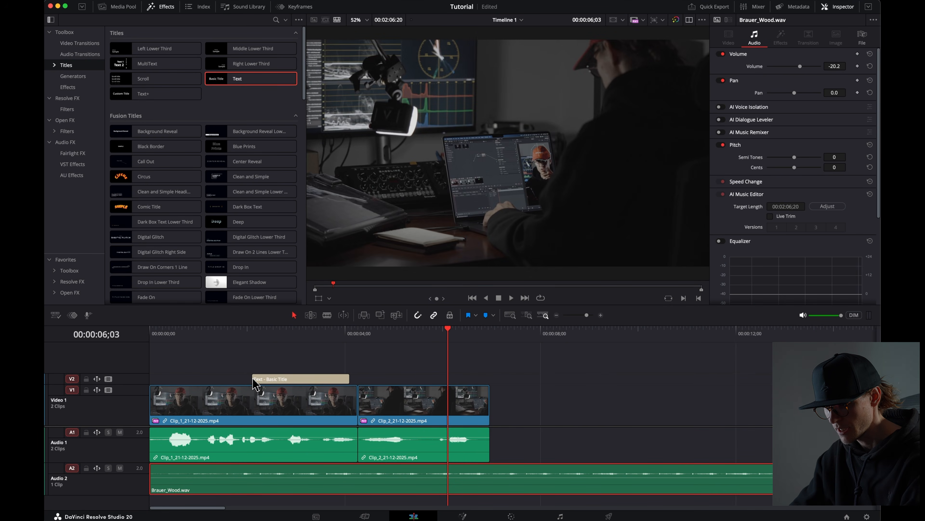
Step: Move the title clip to the start of the timeline and select it
left_click_drag(142, 374, 142, 367)
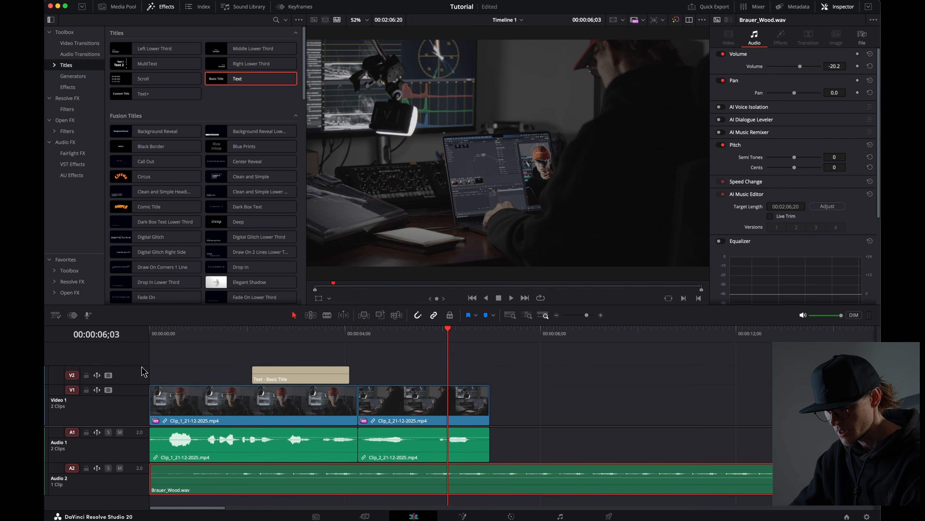
left_click_drag(285, 376, 180, 378)
left_click(188, 334)
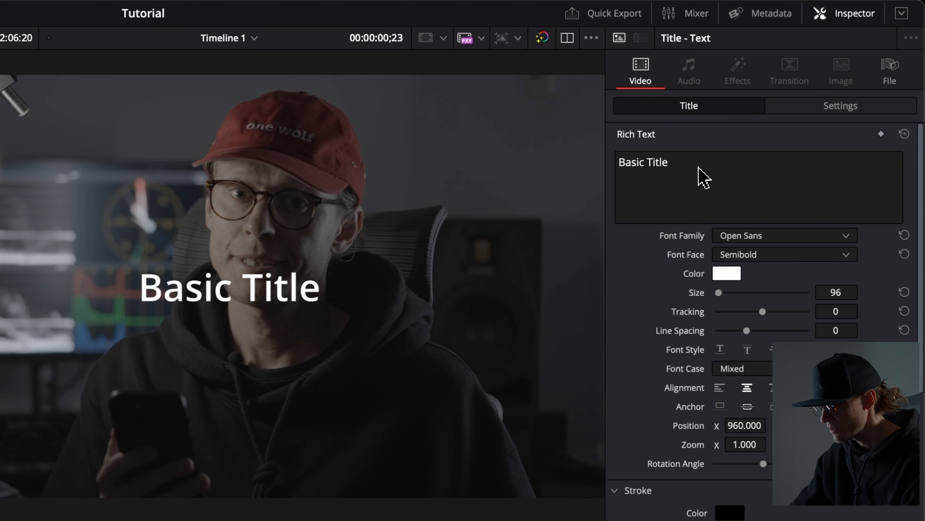
Step: Replace the title's text with "MY NAME"
left_click_drag(762, 94, 710, 94)
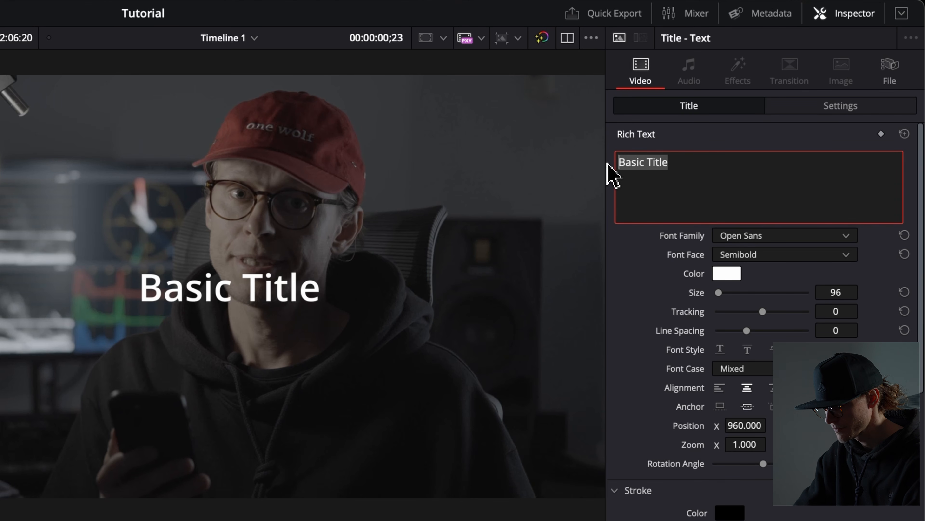
type("MY NAME")
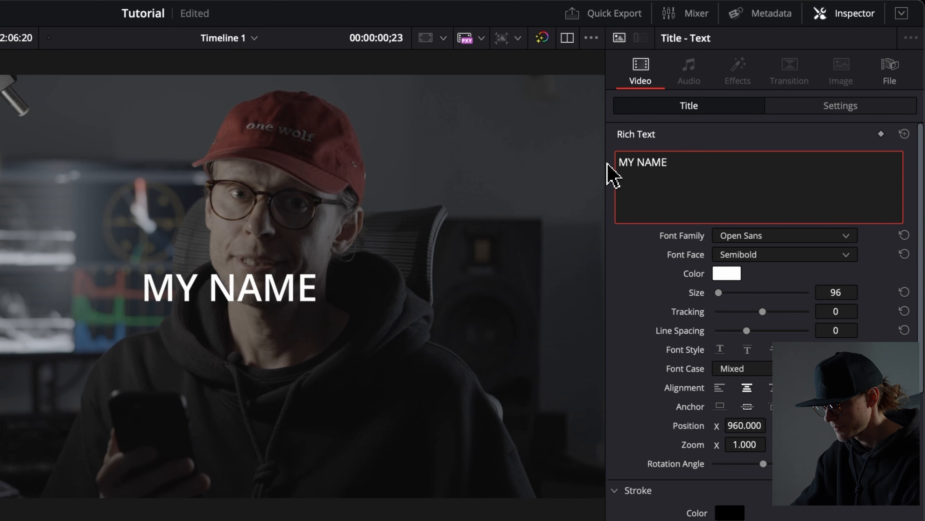
left_click(754, 237)
left_click(755, 238)
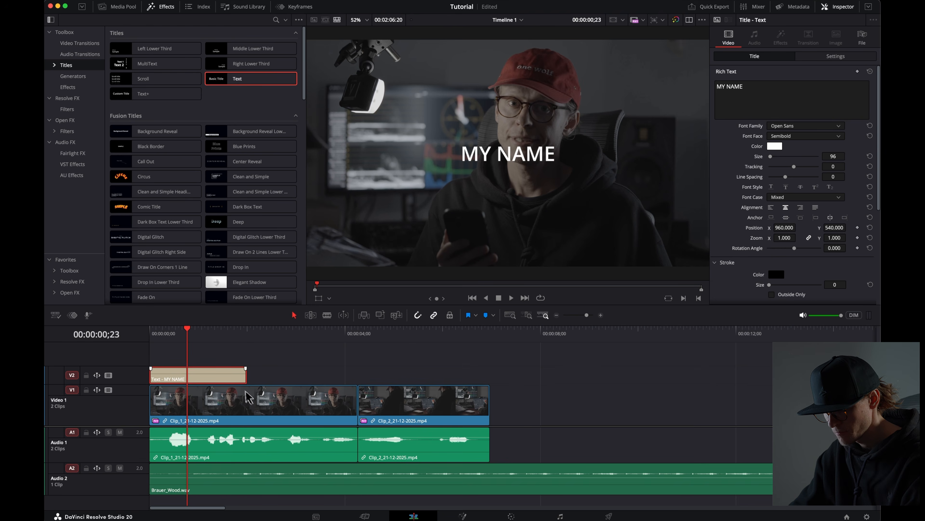
Step: Play back the beginning of the timeline with the title
left_click_drag(171, 335, 146, 340)
key("space")
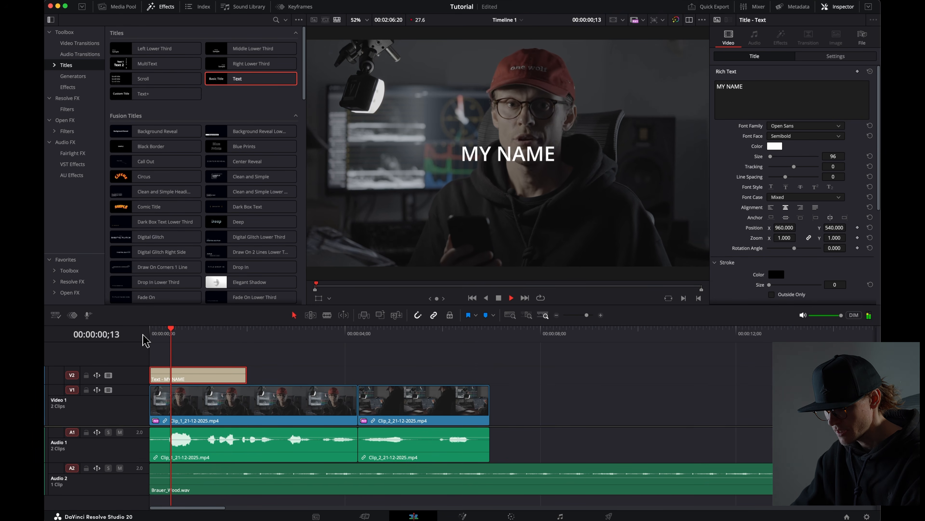
left_click_drag(171, 337, 146, 340)
Step: Trim the title's start slightly and add a fade-in to the title clip
left_click_drag(165, 377, 183, 374)
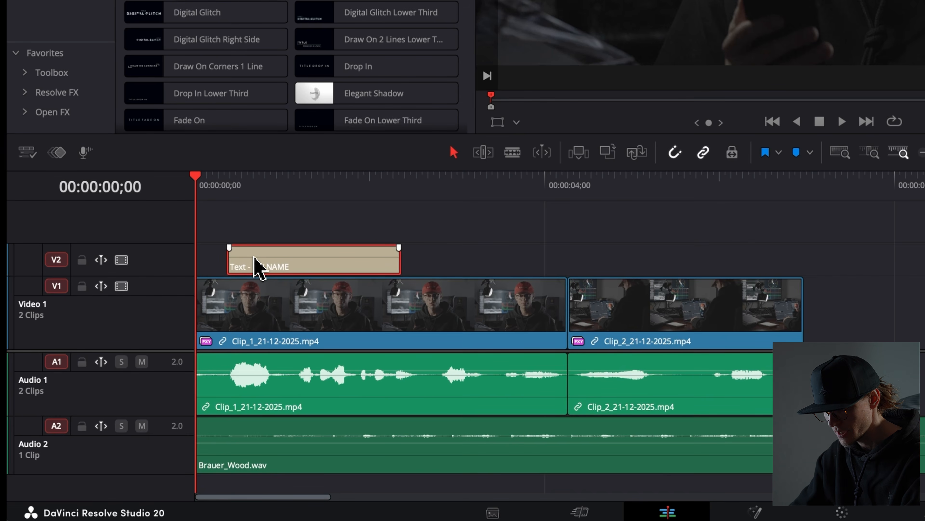
left_click_drag(230, 249, 273, 239)
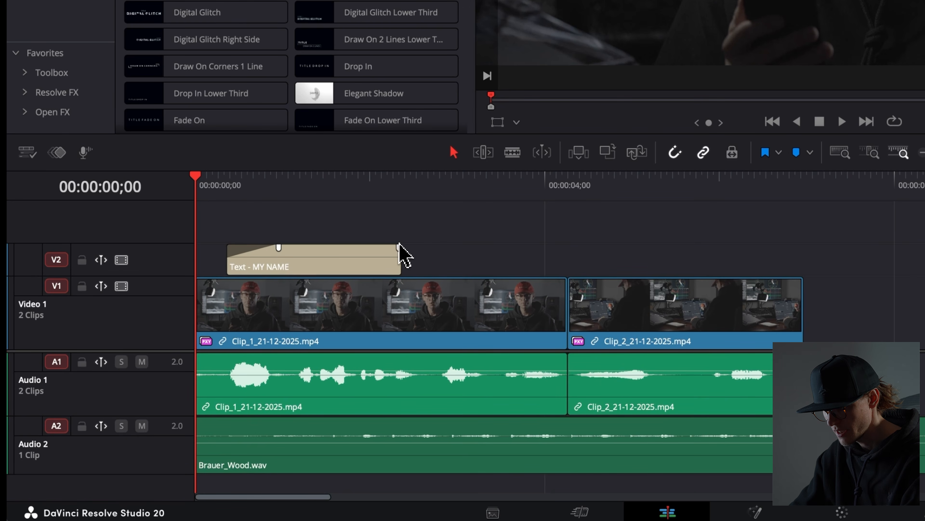
Step: Add a fade-out to the end of the title clip and play back the result
left_click_drag(400, 248, 372, 254)
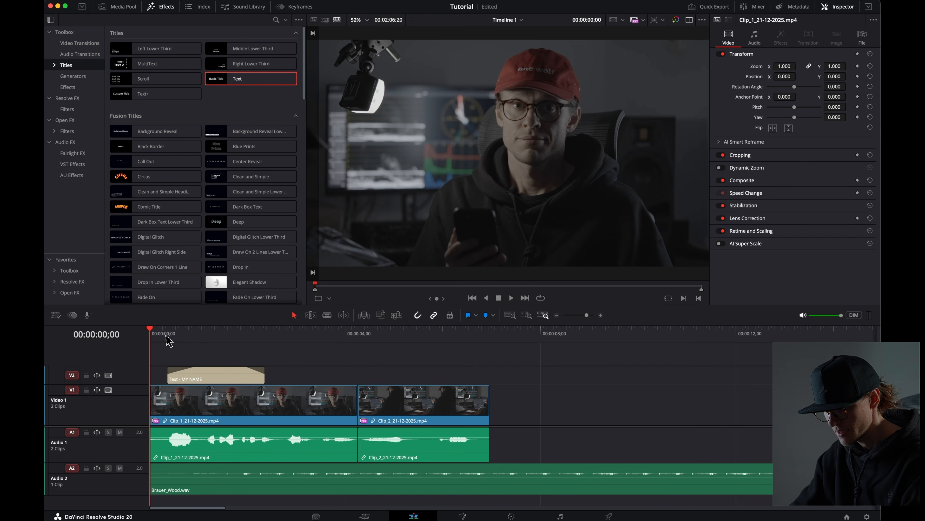
key("space")
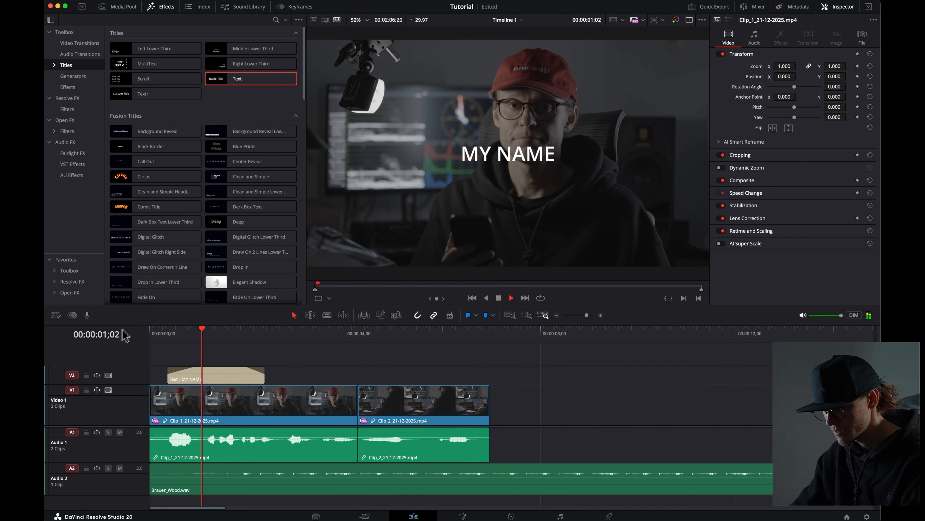
key("space")
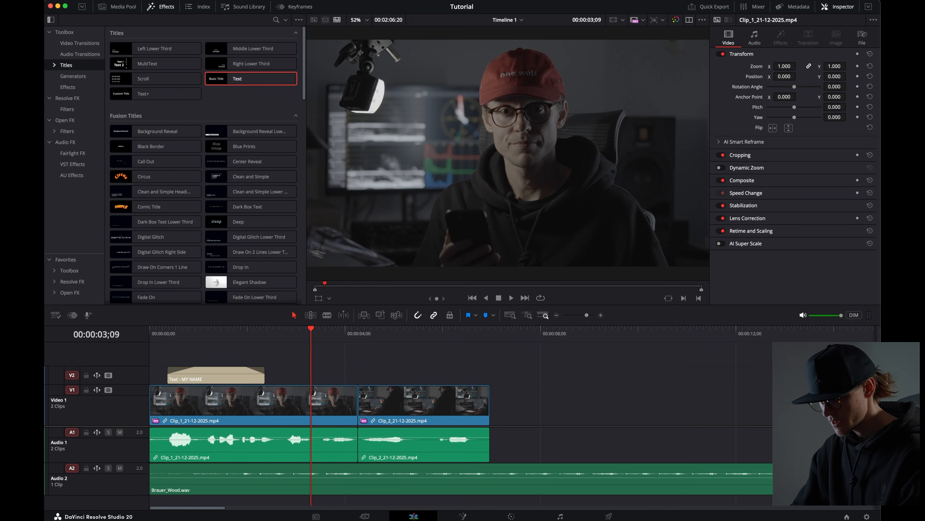
Step: Add a Cross Dissolve transition at the cut between the two video clips
left_click(358, 413)
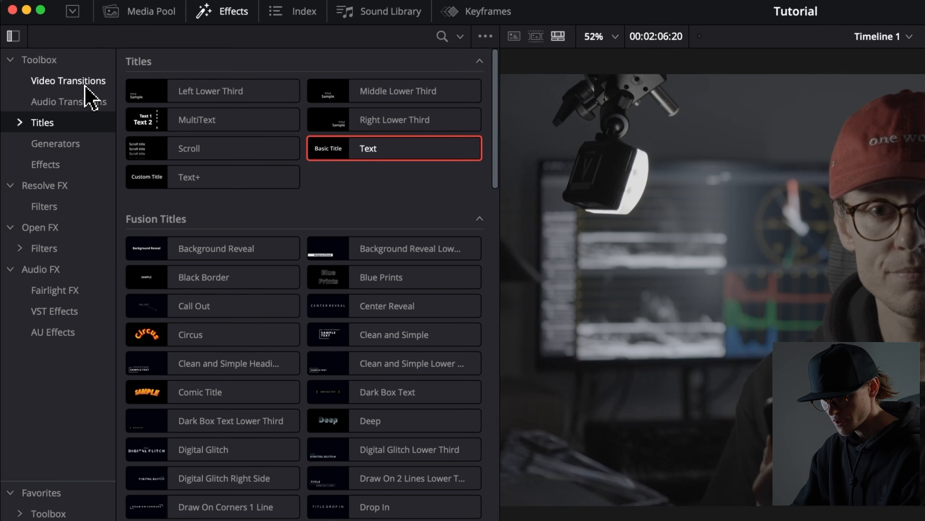
left_click(85, 83)
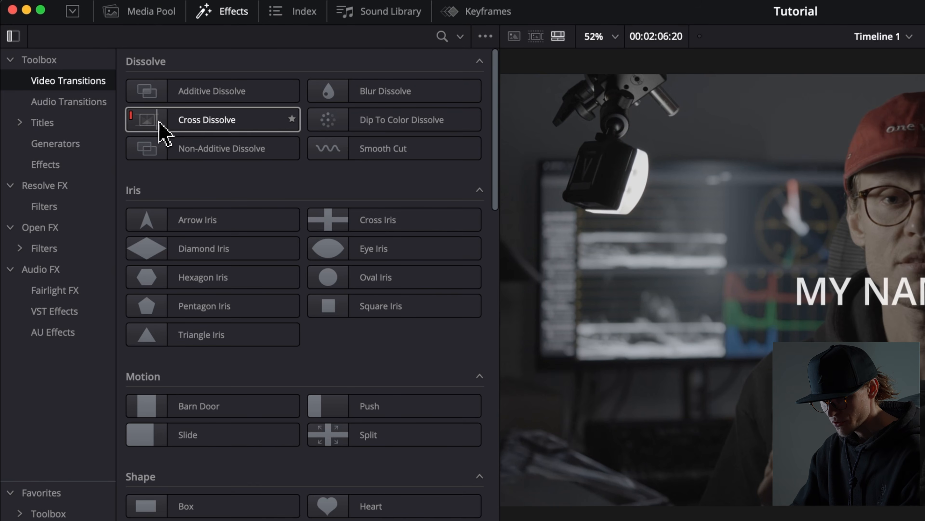
left_click_drag(160, 126, 602, 520)
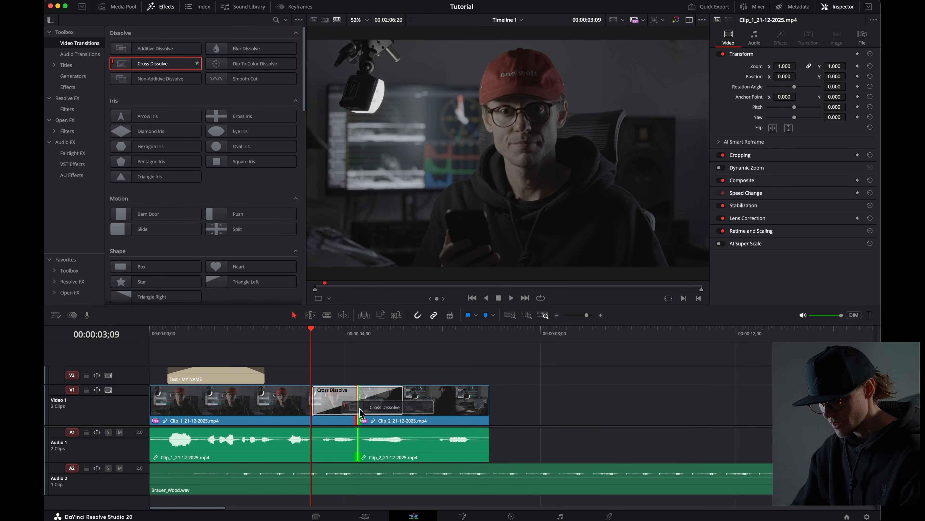
left_click_drag(361, 413, 356, 408)
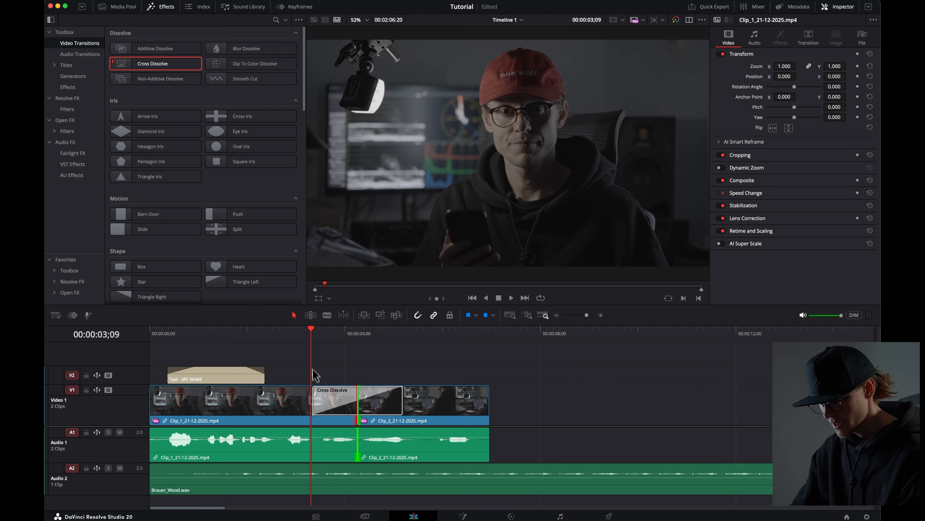
left_click(317, 403)
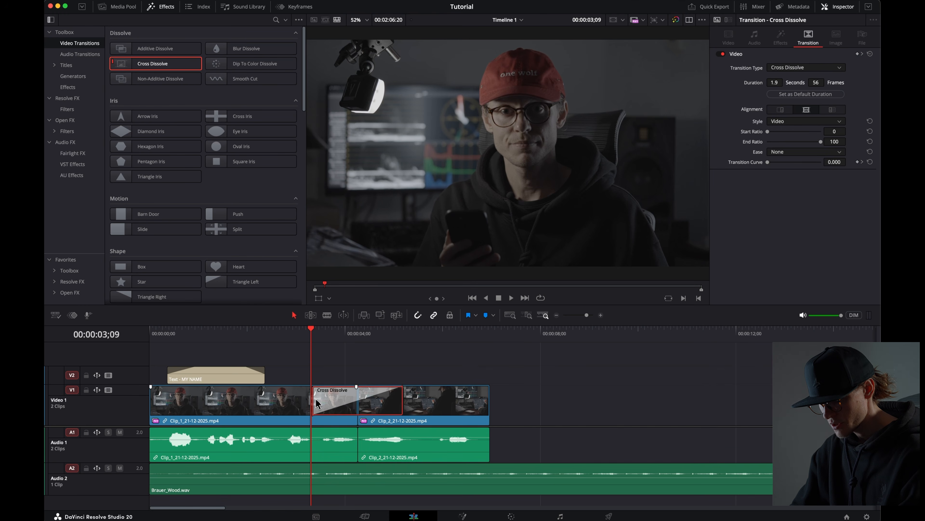
mouse_move(316, 402)
left_mouse_down()
mouse_move(335, 402)
mouse_move(316, 401)
left_mouse_up()
Step: Play back the timeline through the cross dissolve
left_click(286, 337)
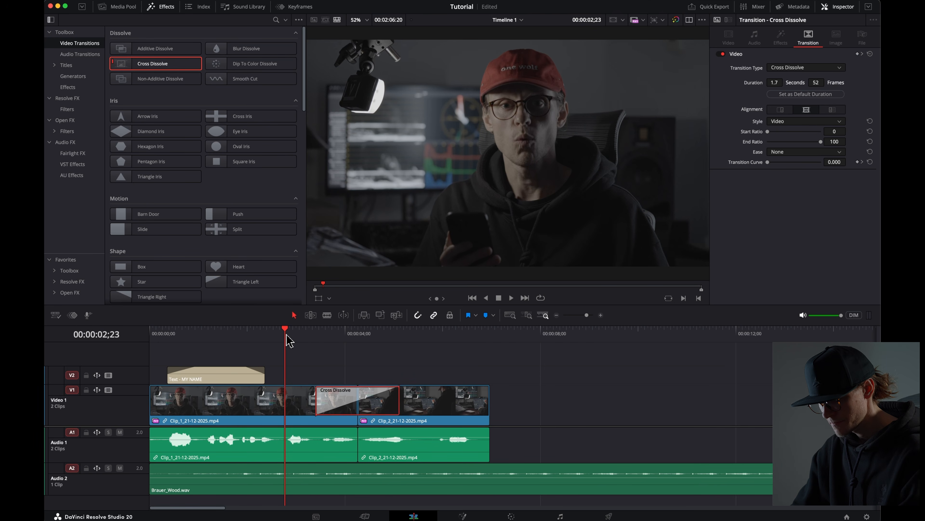
key("space")
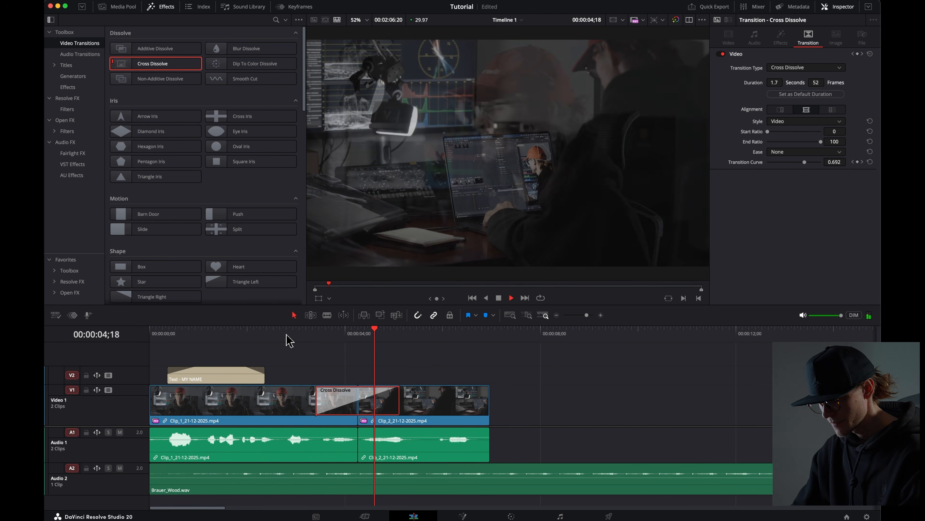
key("space")
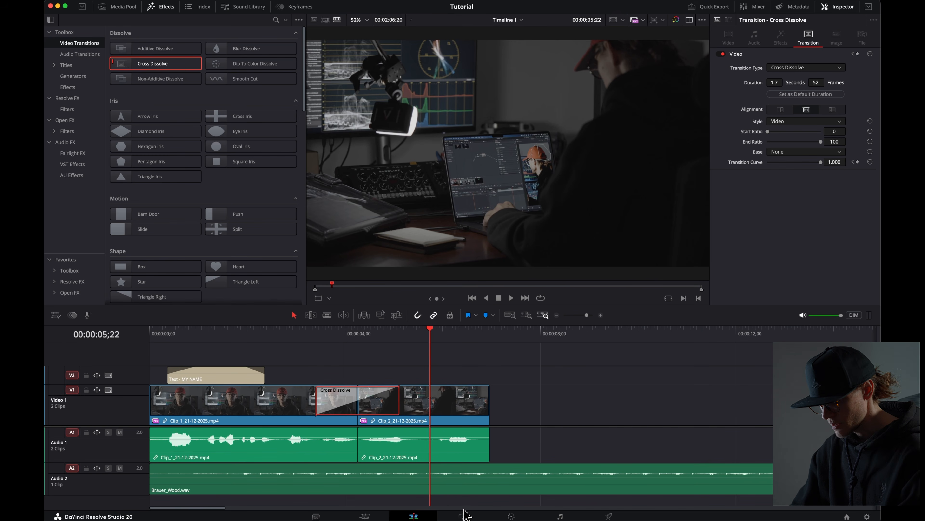
Step: Switch to the Color page and disable all proxies
left_click(511, 516)
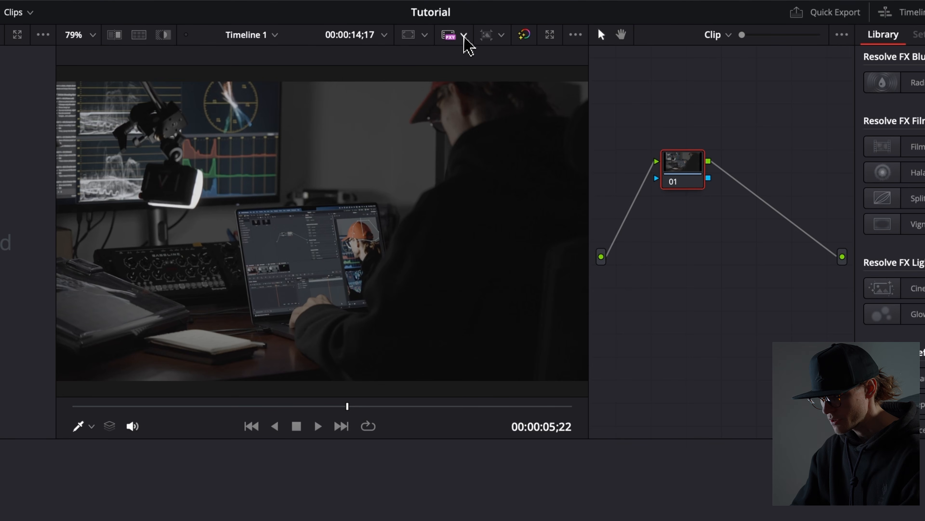
left_click(481, 20)
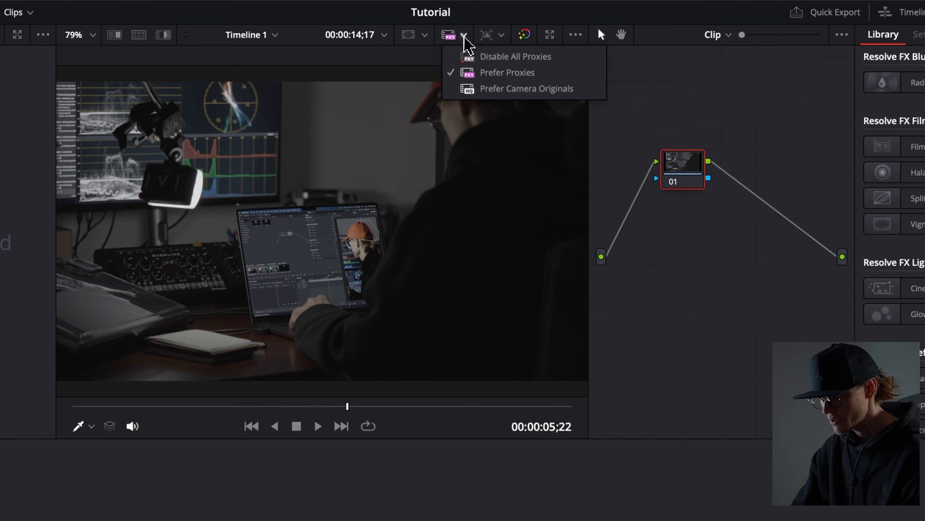
left_click(479, 59)
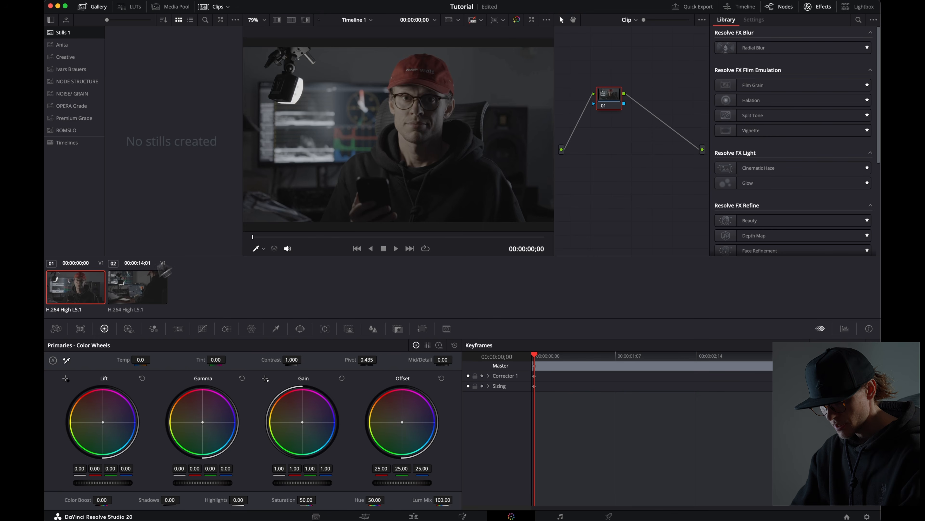
Step: Select the first clip and grade it, raising Offset to about 31.60 and lowering Lift to about -0.04, with scopes shown
left_click(132, 290)
left_click(89, 292)
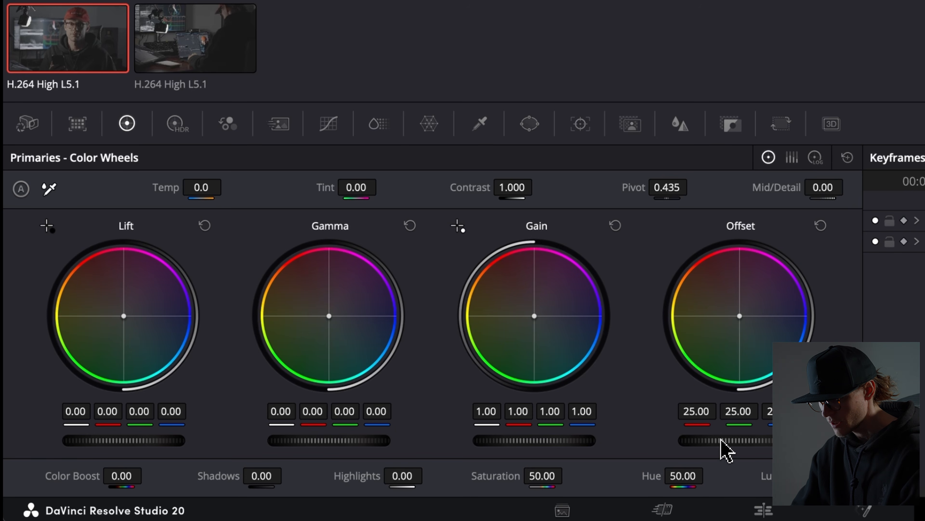
left_click_drag(725, 440, 805, 426)
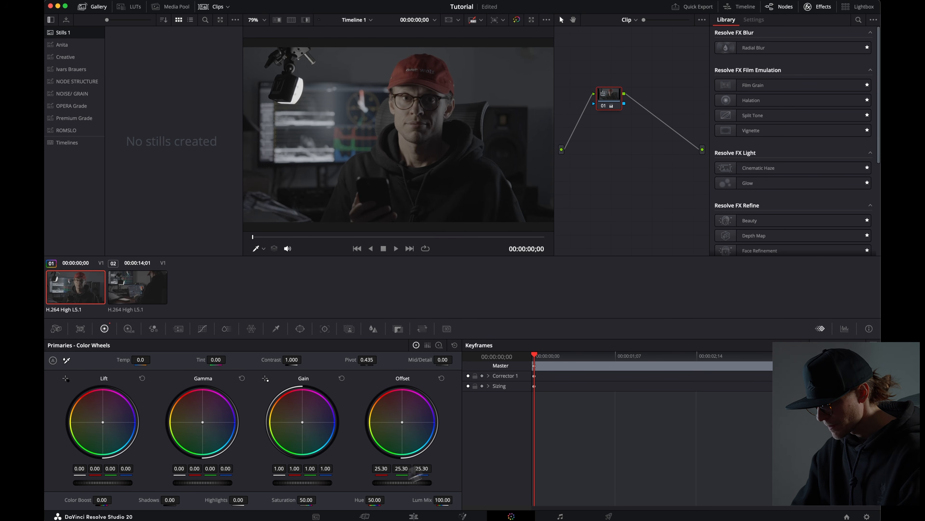
left_click(849, 329)
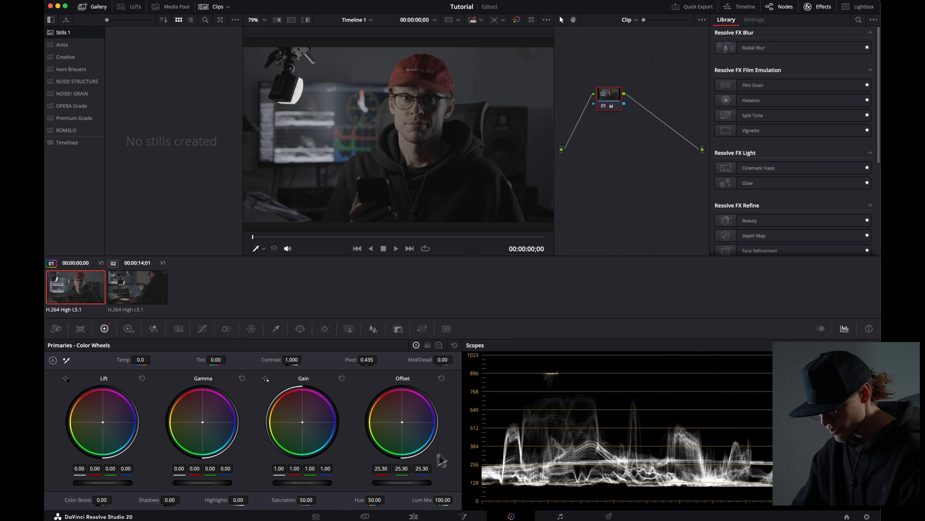
mouse_move(408, 487)
left_mouse_down()
mouse_move(430, 487)
mouse_move(395, 489)
left_mouse_up()
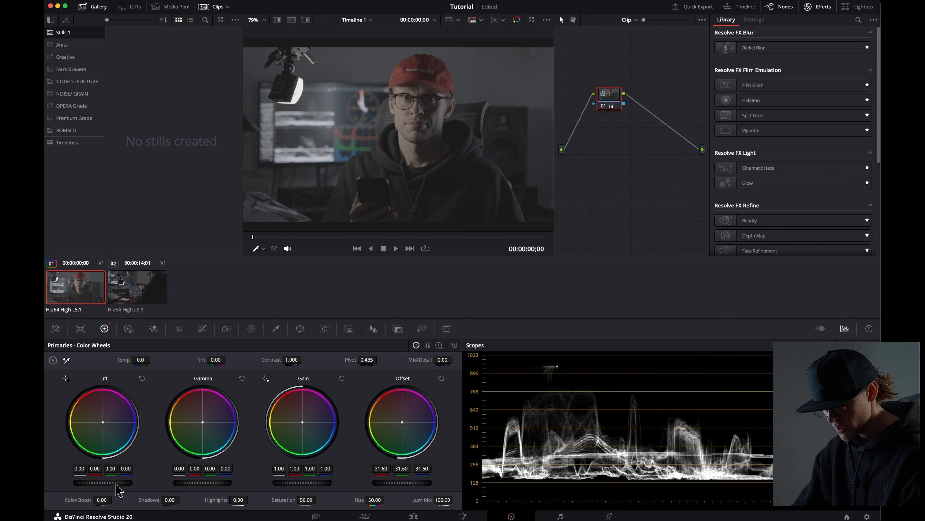
left_click_drag(94, 487, 86, 487)
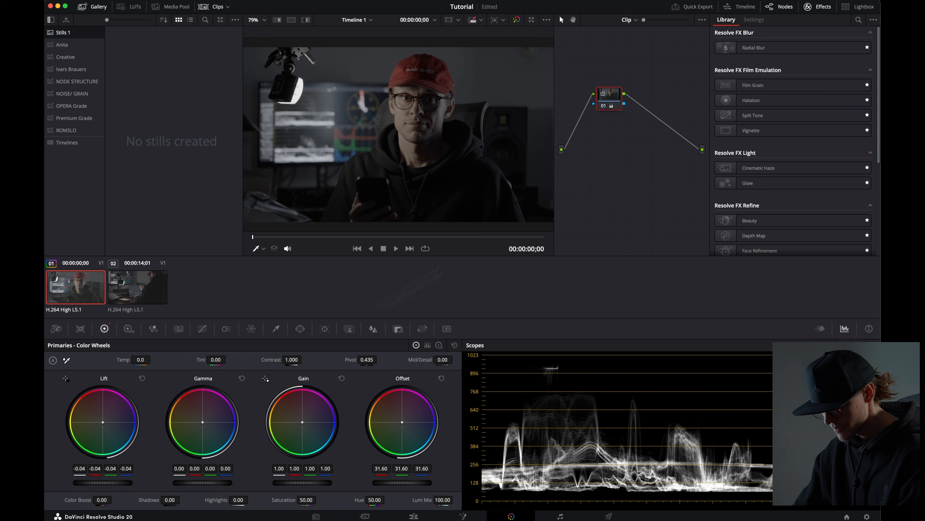
Step: Raise the first clip's Gain to about 1.60 and Saturation to about 83.80
left_click_drag(296, 483, 607, 437)
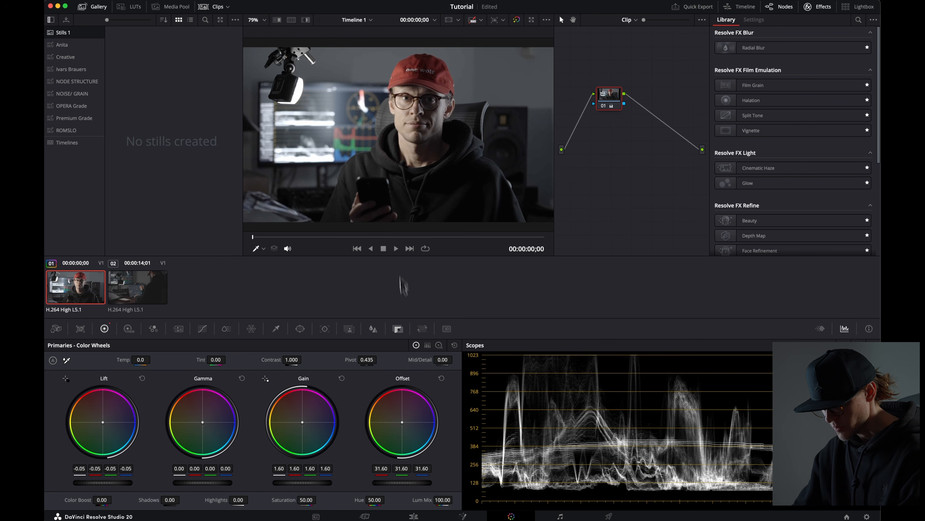
left_click_drag(306, 499, 320, 500)
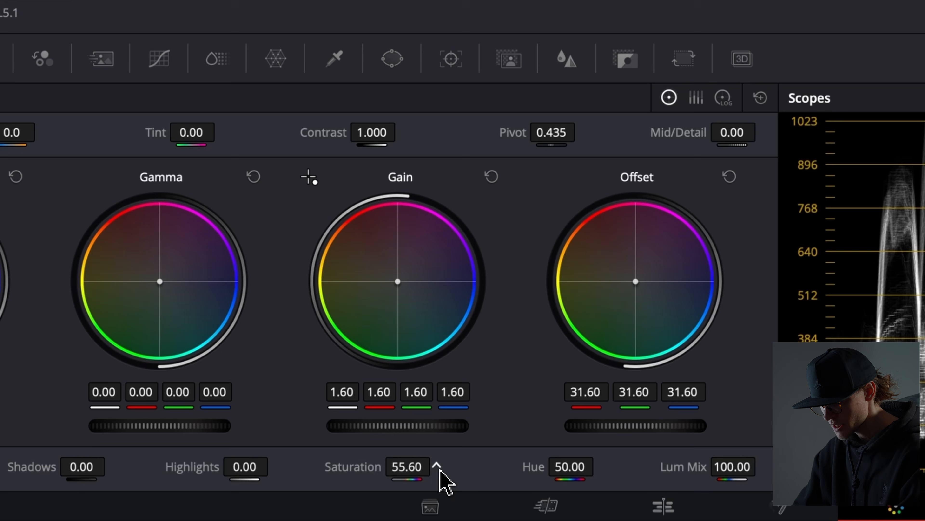
left_click_drag(440, 469, 577, 451)
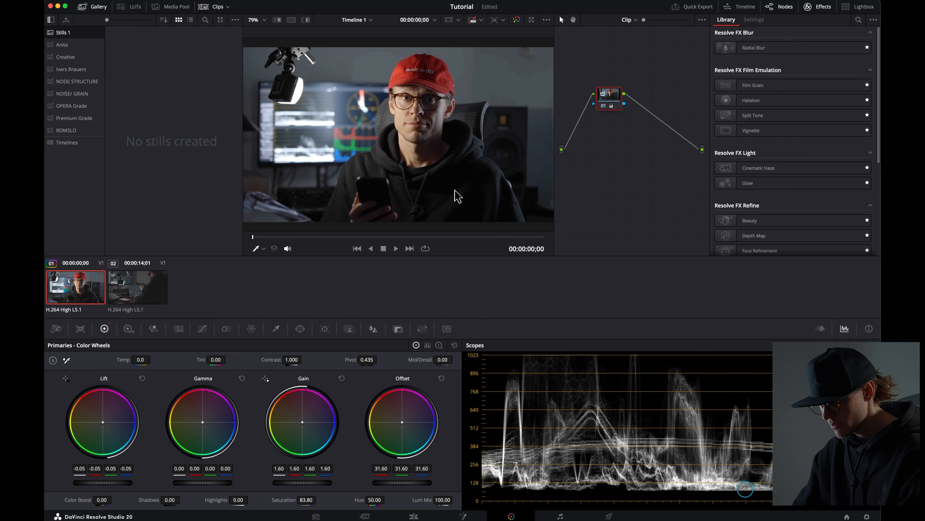
Step: Grab a still of the graded first clip into the gallery
right_click(430, 115)
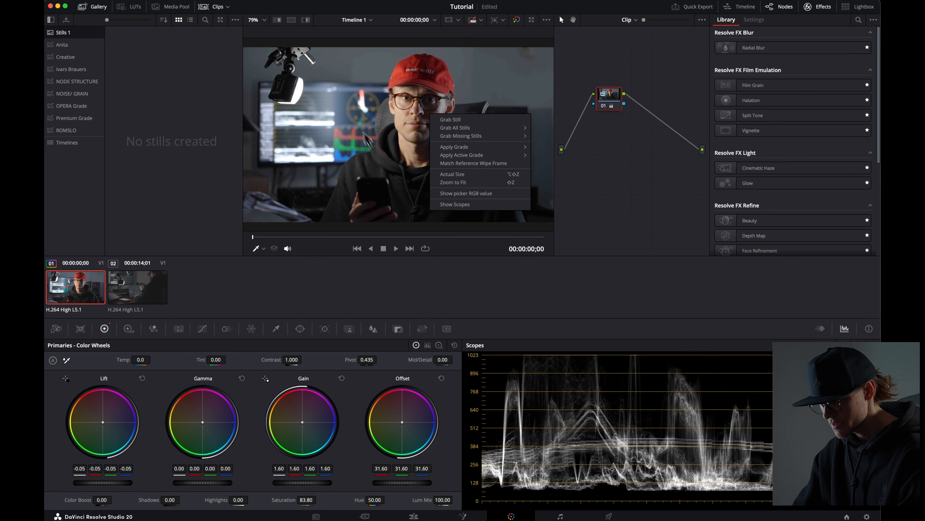
left_click(473, 120)
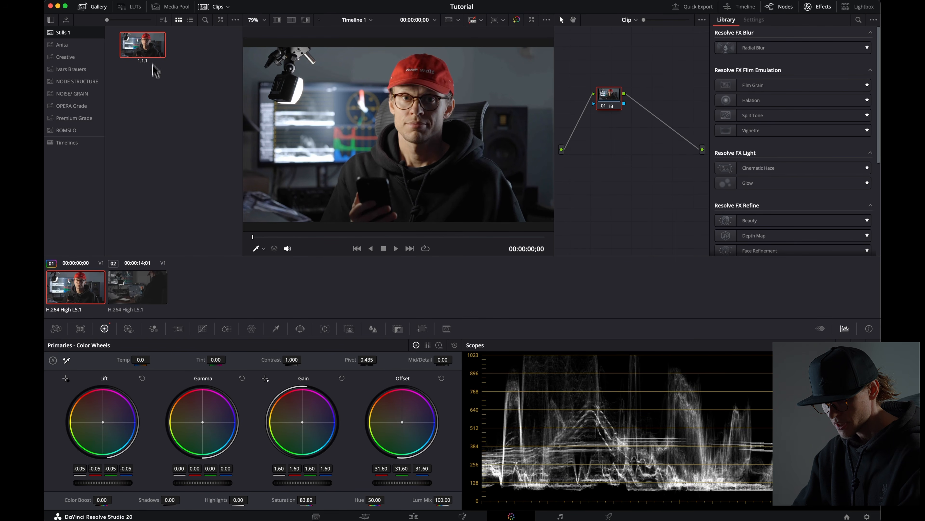
Step: Select the second clip and apply the grabbed still's grade to it
left_click(143, 292)
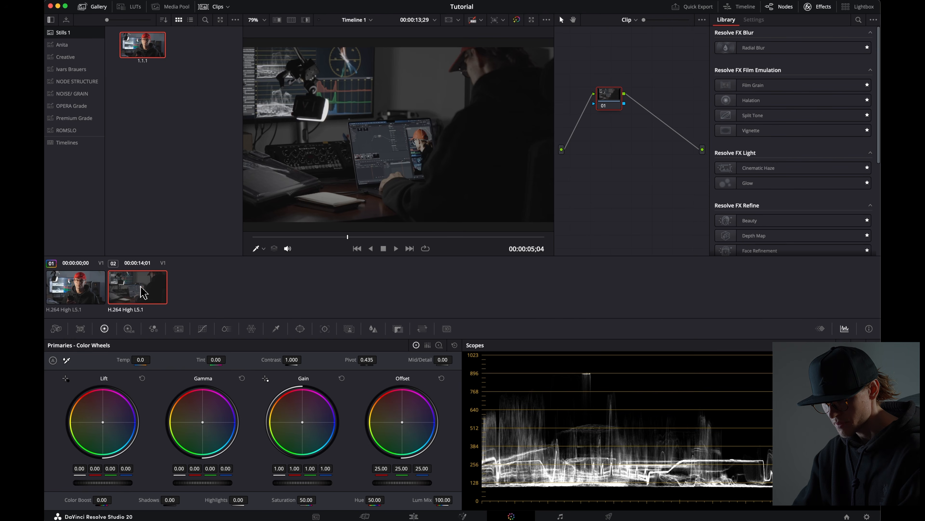
mouse_move(143, 47)
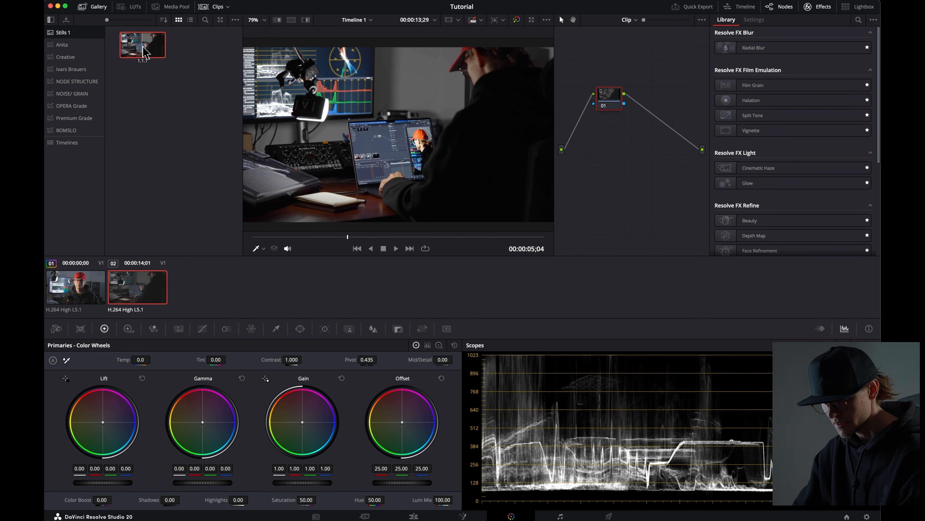
left_click_drag(144, 51, 612, 104)
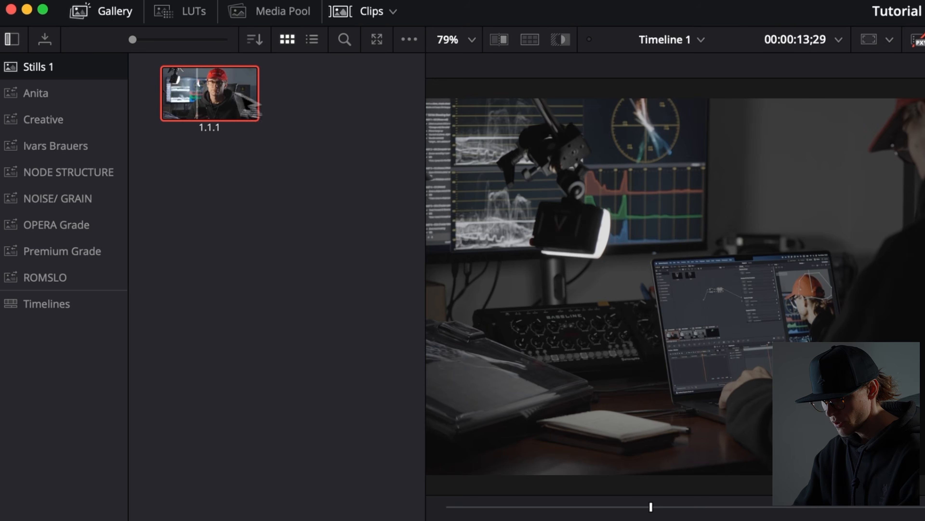
right_click(138, 43)
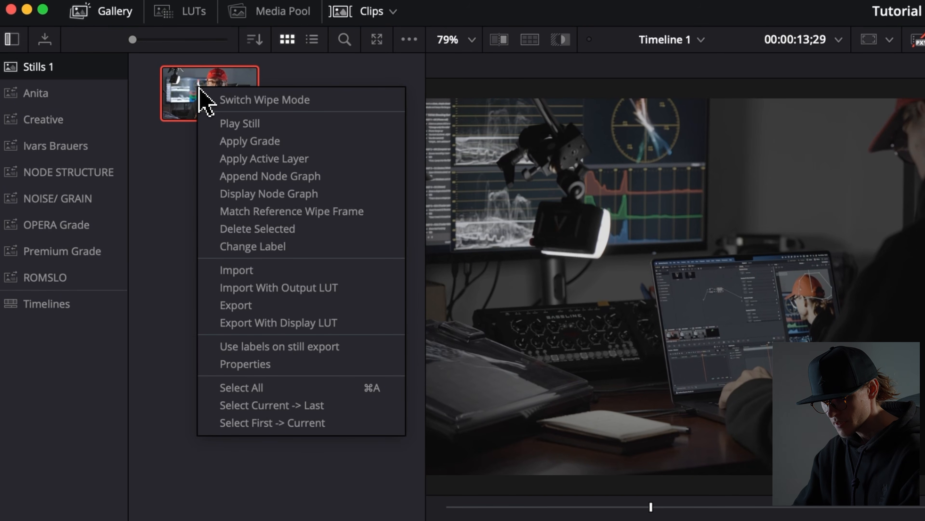
left_click(292, 140)
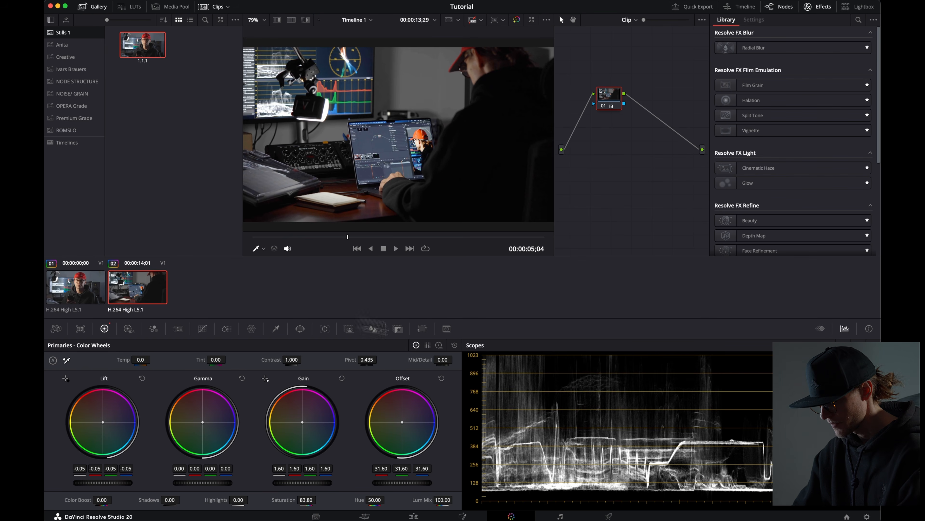
Step: Open the Deliver page and set an out point at the end of the second clip for the render range
left_click(609, 516)
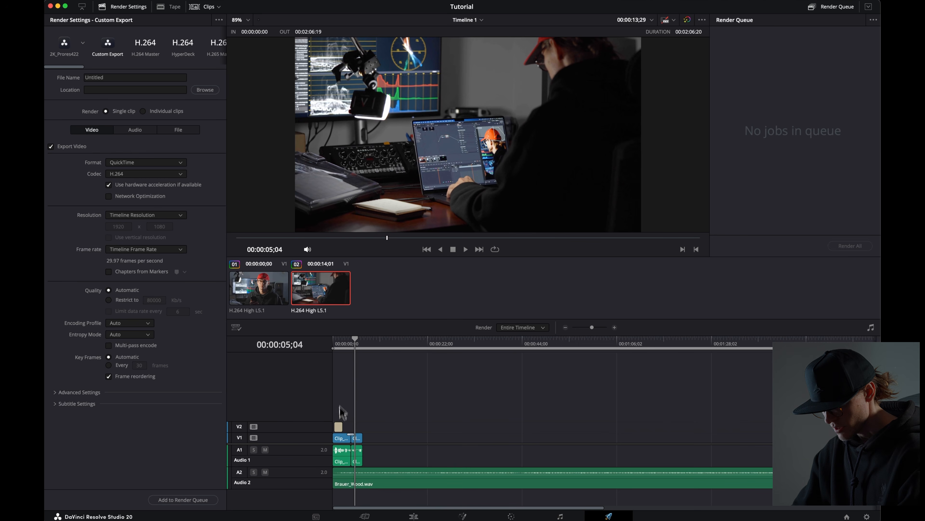
left_click(615, 327)
left_click(615, 327)
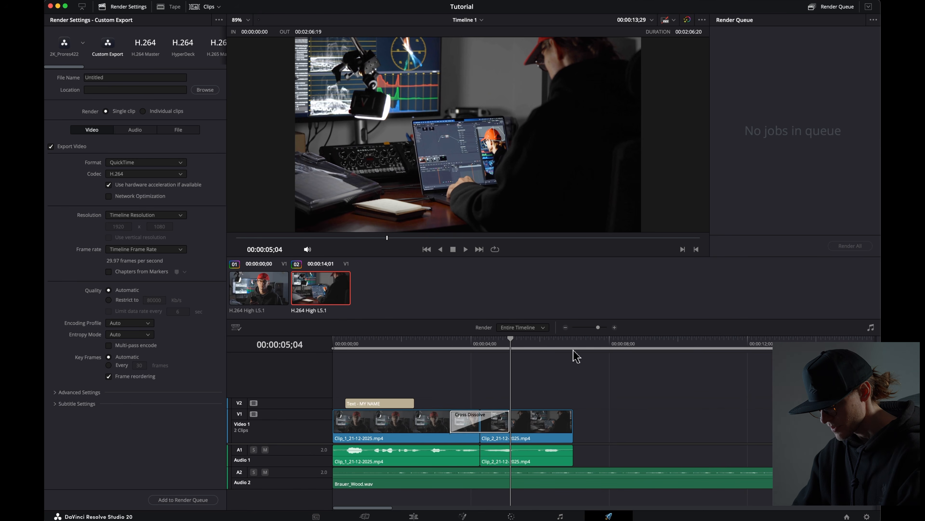
left_click(575, 348)
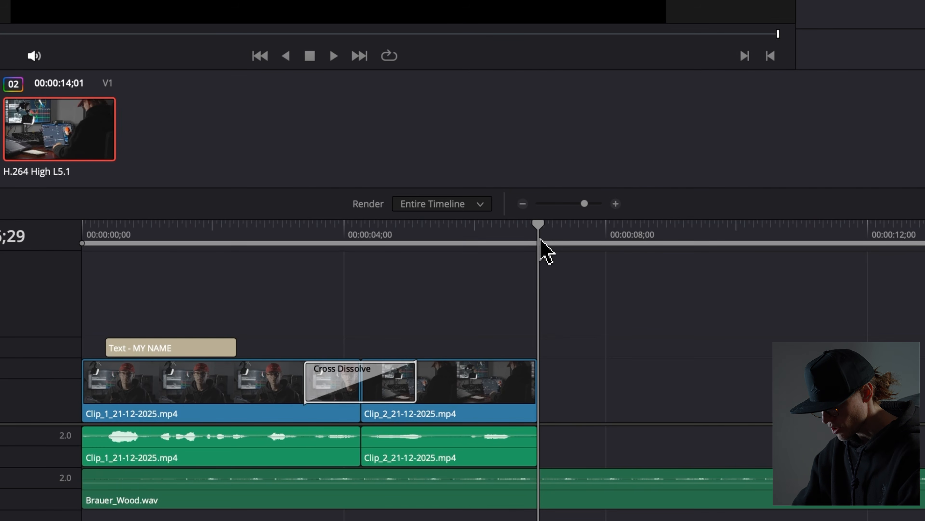
key("o")
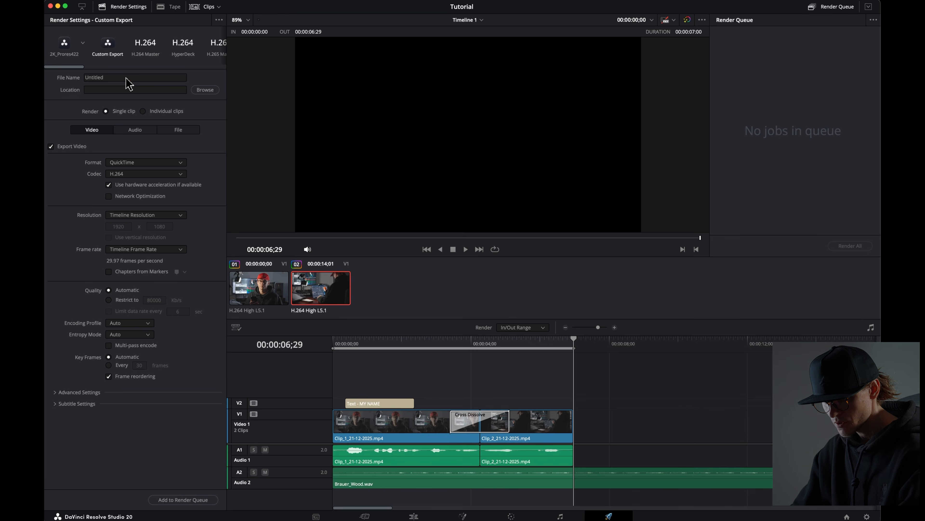
Step: Name the render file Edit
left_click(125, 77)
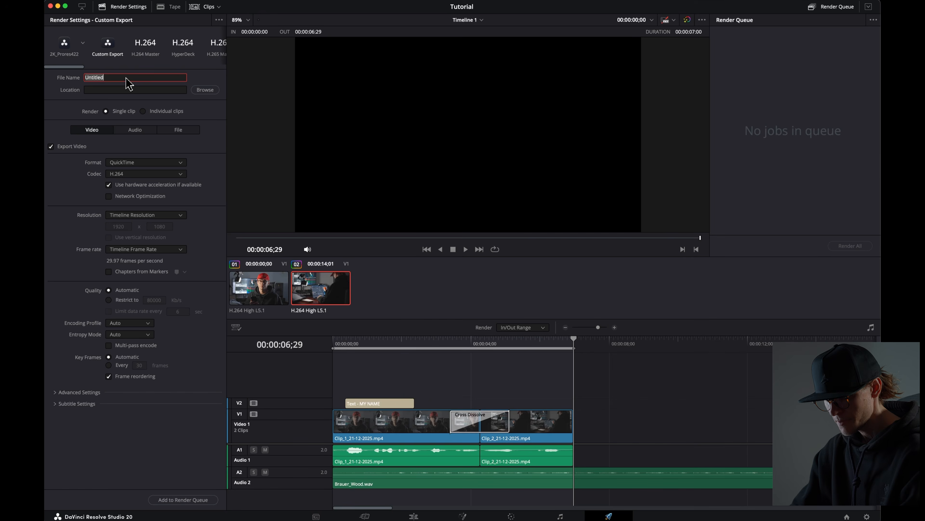
type("Edit")
Step: Set the render location to the Desktop
left_click(206, 91)
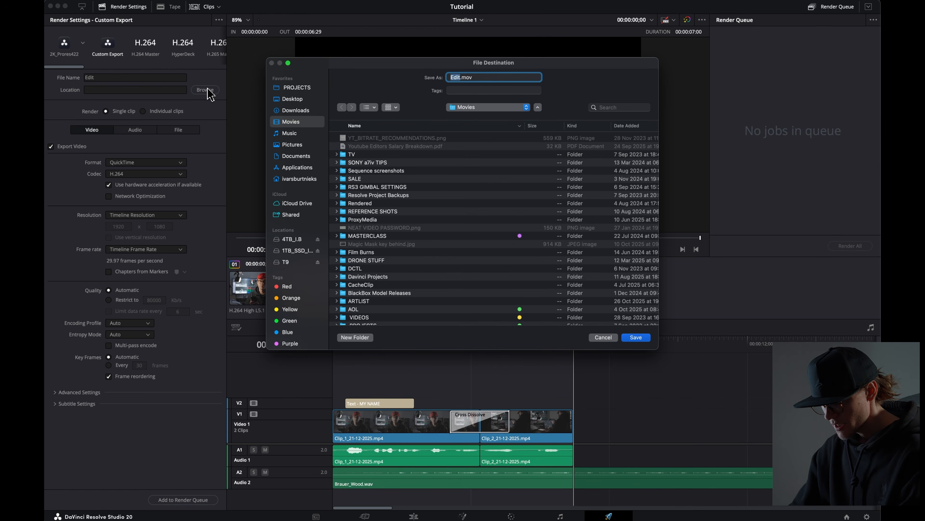
left_click(274, 99)
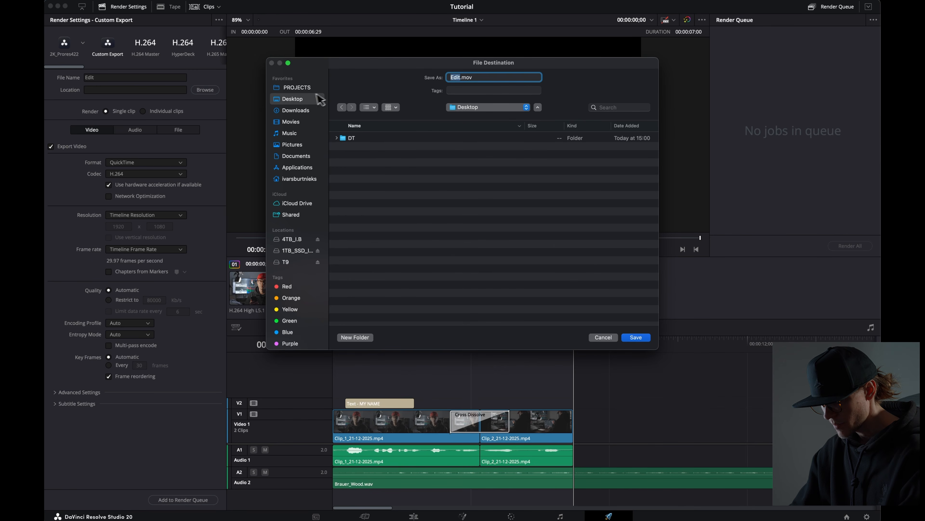
left_click(637, 338)
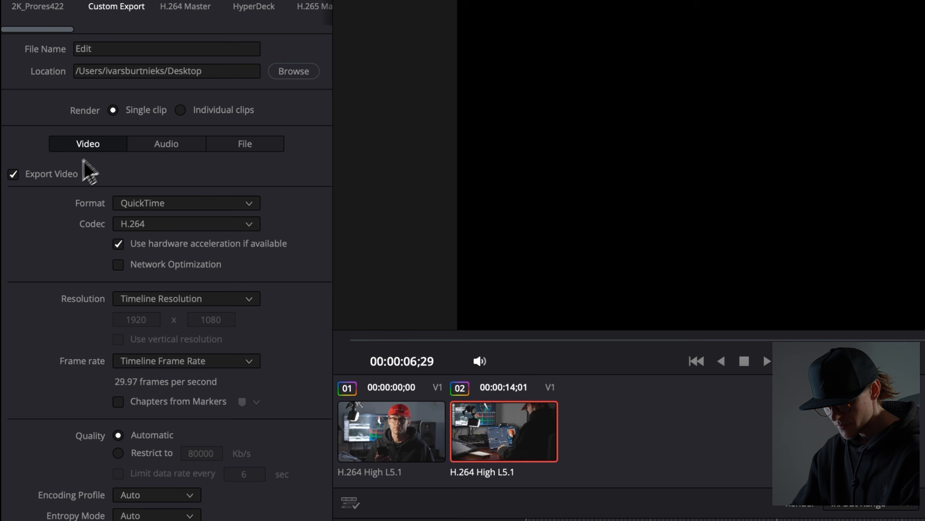
Step: Set the render format to MP4 and the codec to H.264
left_click(154, 206)
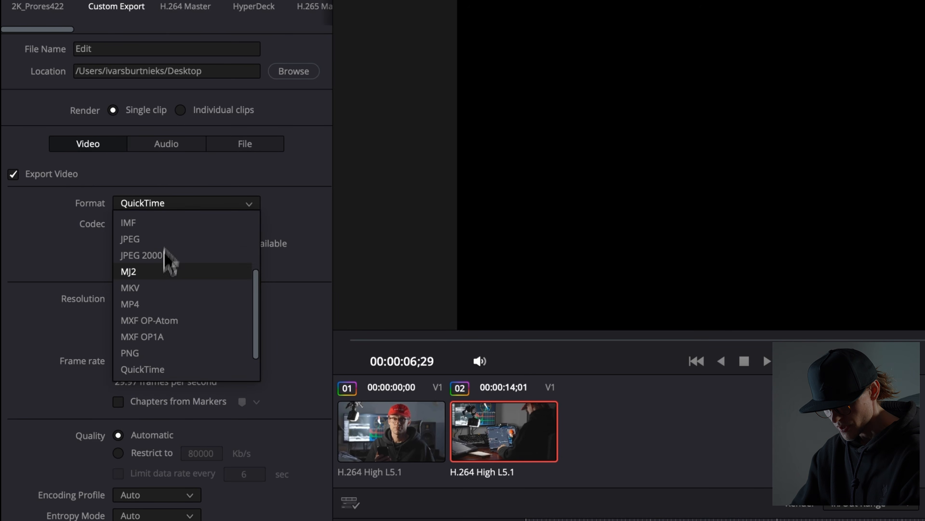
left_click(156, 304)
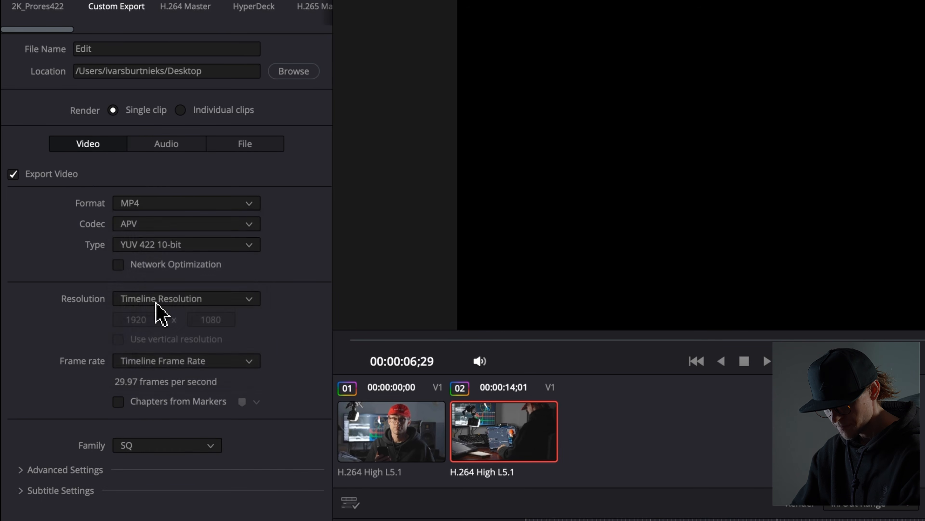
left_click(155, 224)
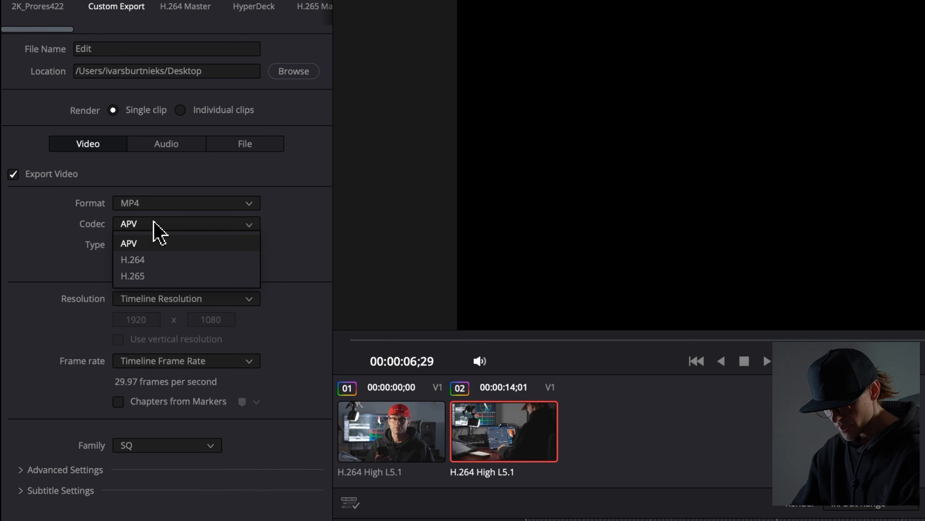
left_click(164, 260)
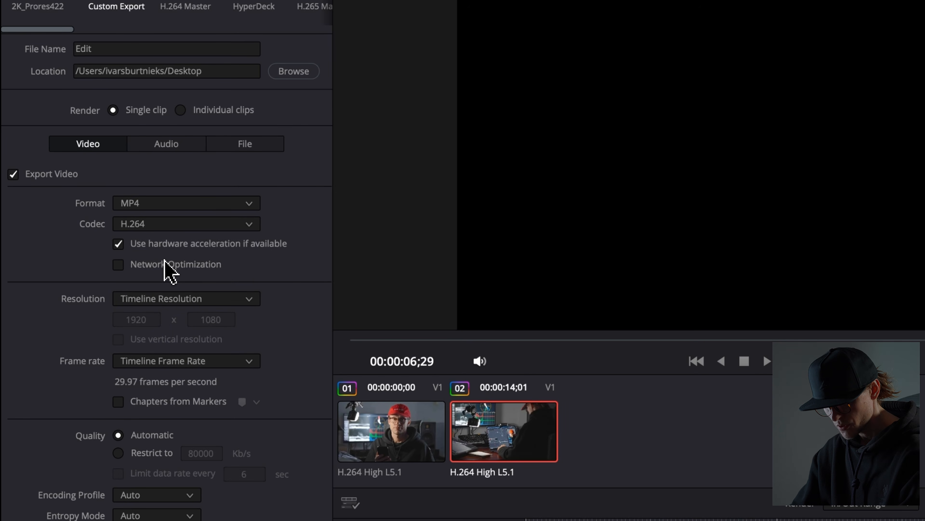
Step: Set the render resolution to 3840 x 2160 Ultra HD
left_click(197, 298)
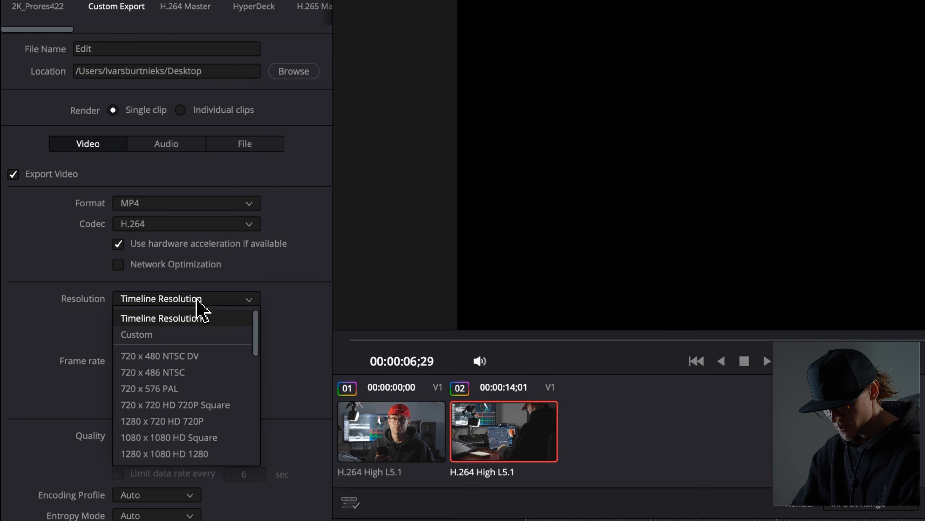
scroll(194, 362, "down", 2)
scroll(195, 366, "down", 1)
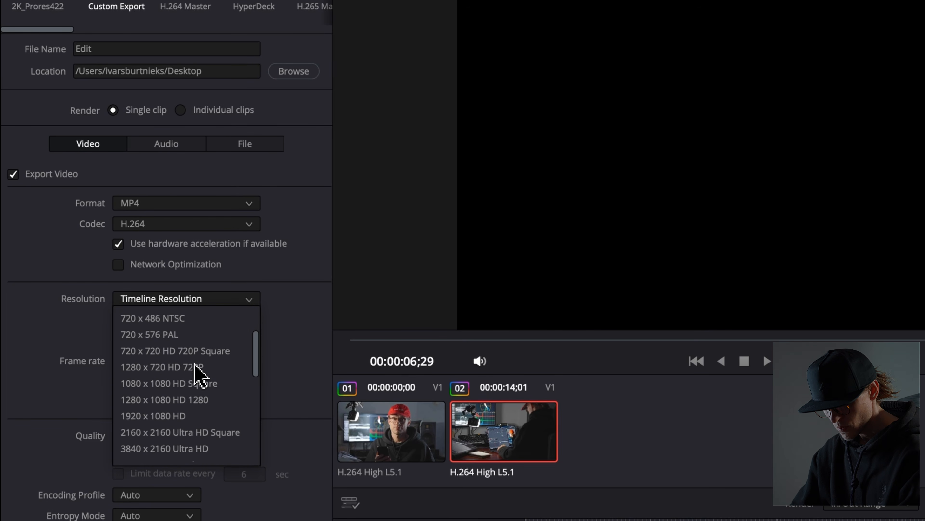
left_click(196, 450)
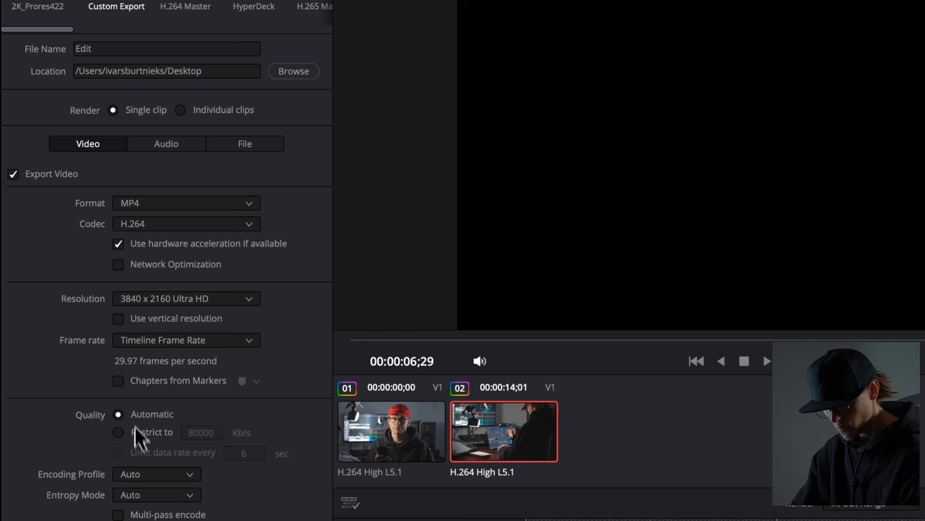
Step: Restrict the render quality to 35000 Kb/s
left_click(119, 433)
left_click(212, 435)
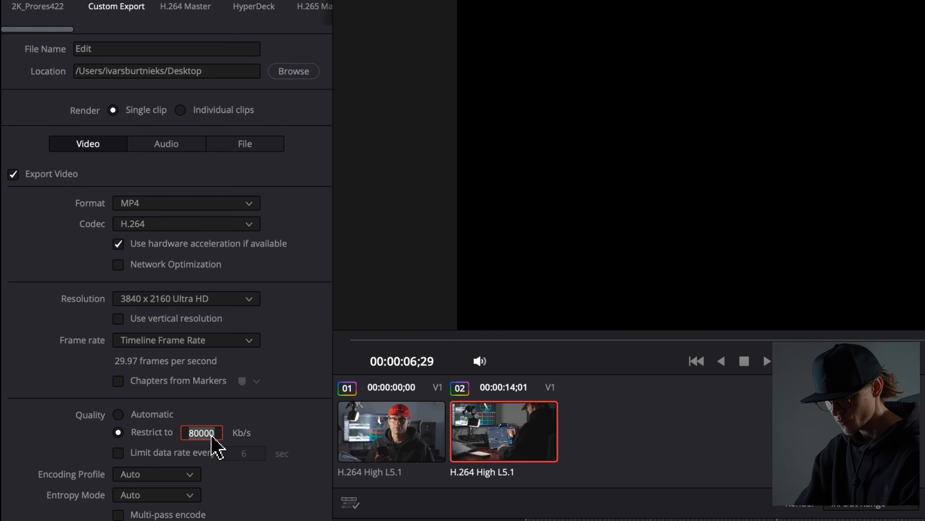
key("BackSpace")
key("BackSpace")
key("BackSpace")
key("BackSpace")
key("BackSpace")
type("3500")
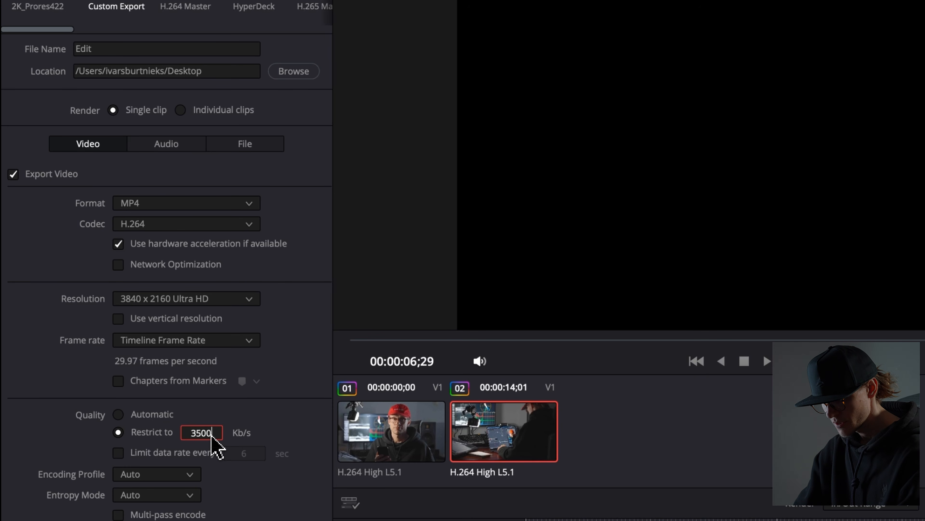
type("0")
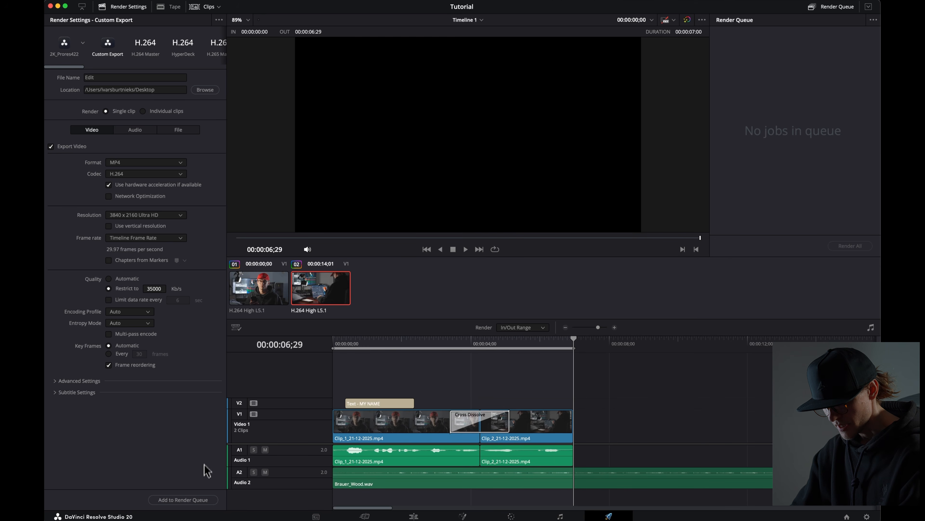
Step: Try to add the render job to the render queue
left_click(203, 504)
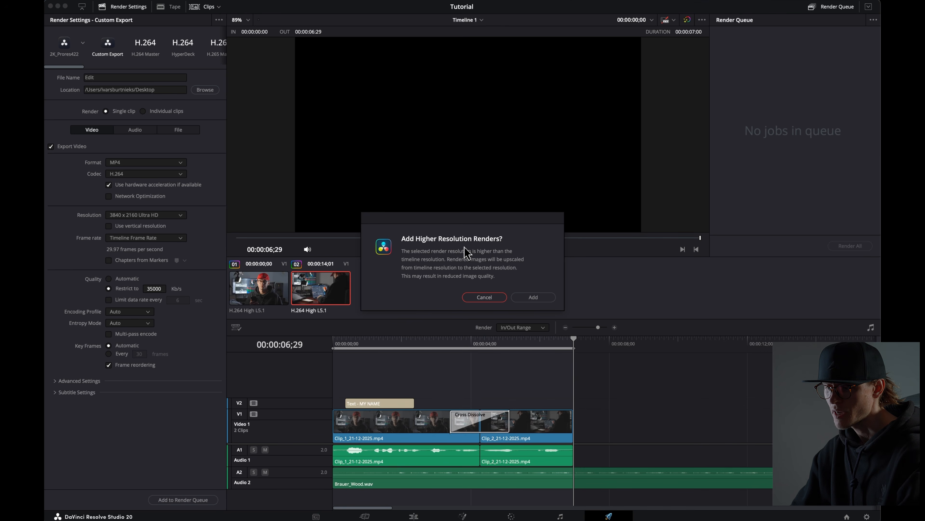
left_click(486, 298)
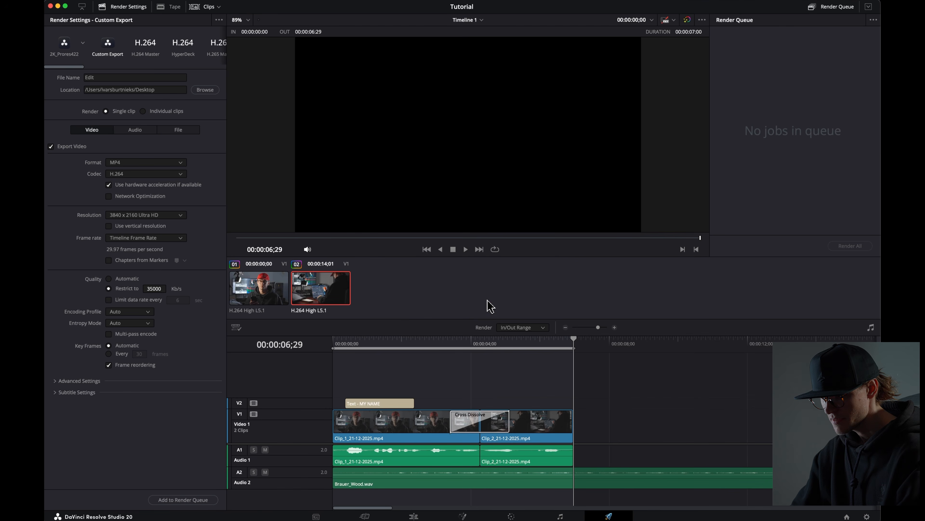
Step: Switch to the Edit page, open the Media Pool and select Timeline 1
left_click(417, 516)
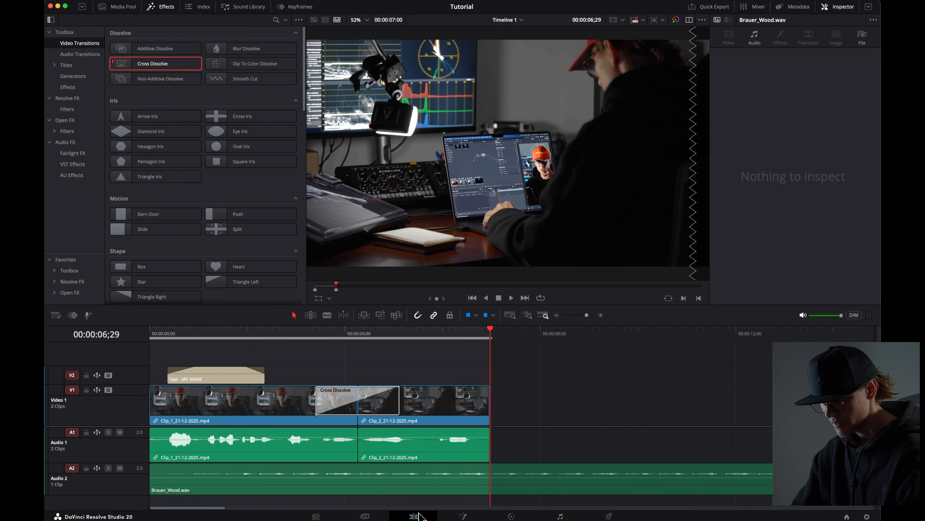
left_click(115, 10)
left_click(146, 102)
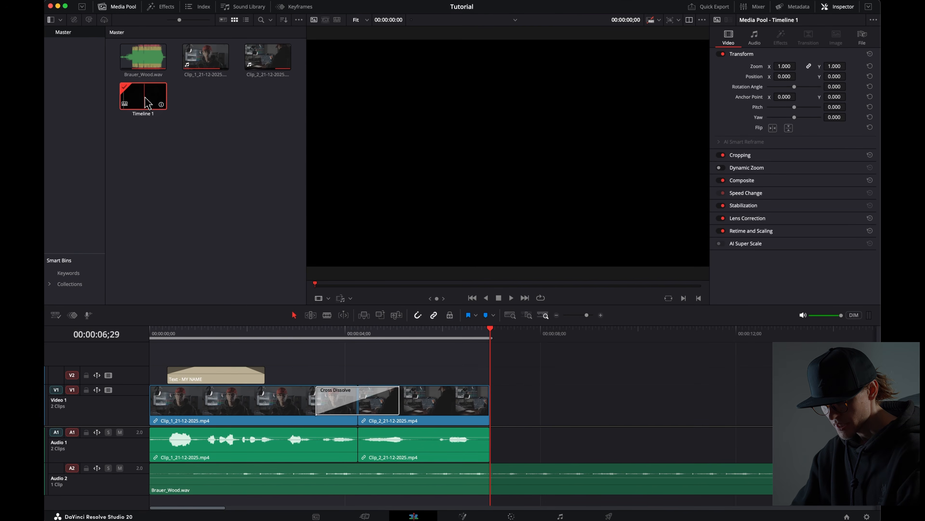
Step: Open Timeline 1's settings, turn off project settings and set the timeline resolution to 3840 x 2160 Ultra HD
right_click(147, 103)
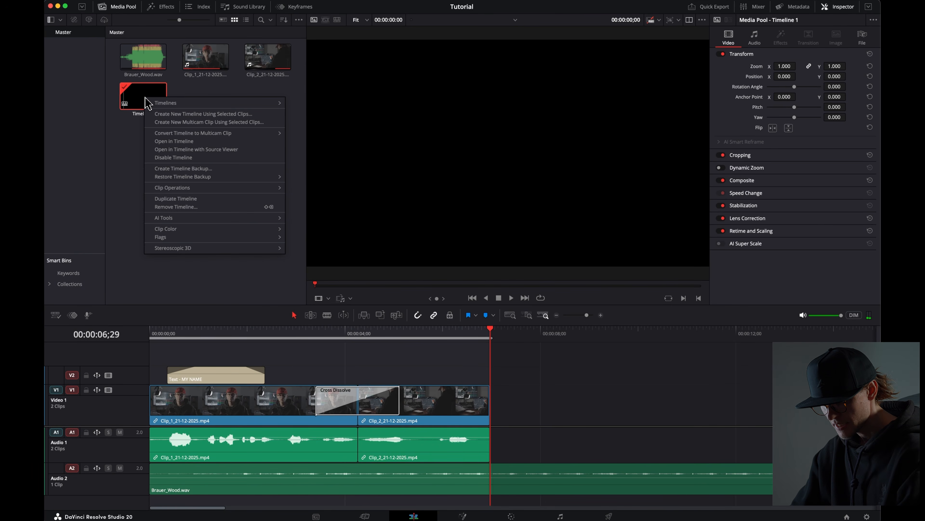
mouse_move(251, 104)
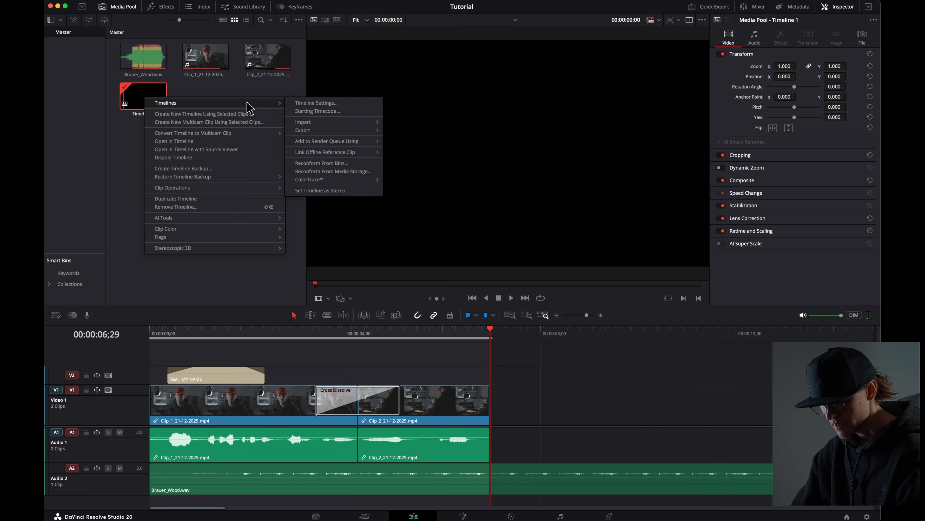
left_click(317, 103)
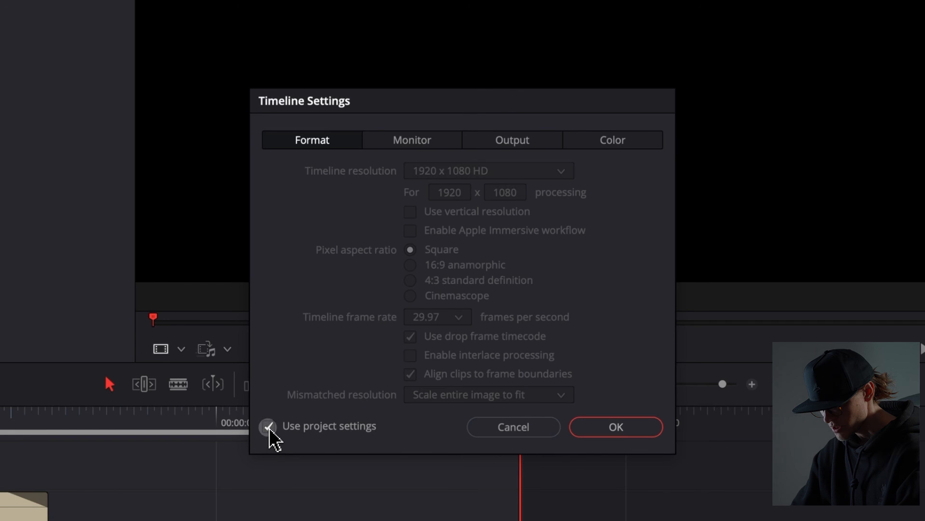
left_click(369, 334)
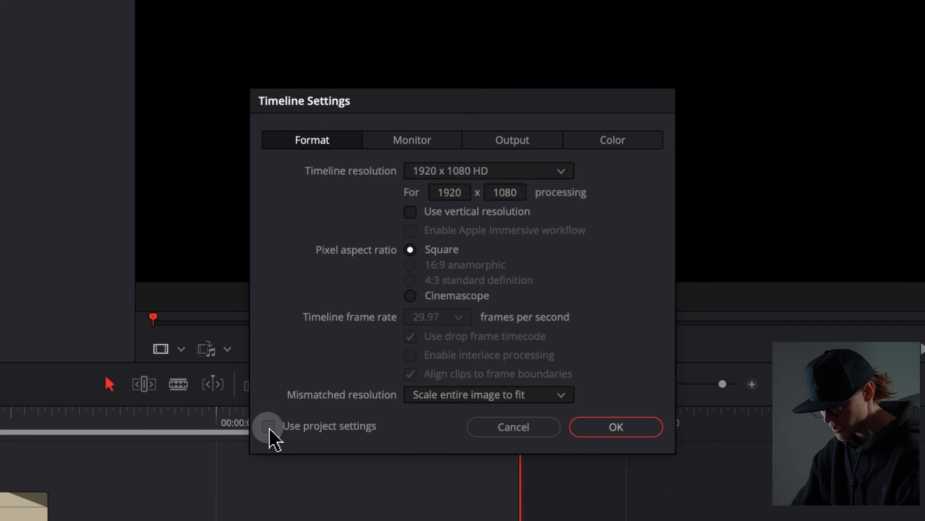
left_click(532, 172)
scroll(540, 204, "down", 3)
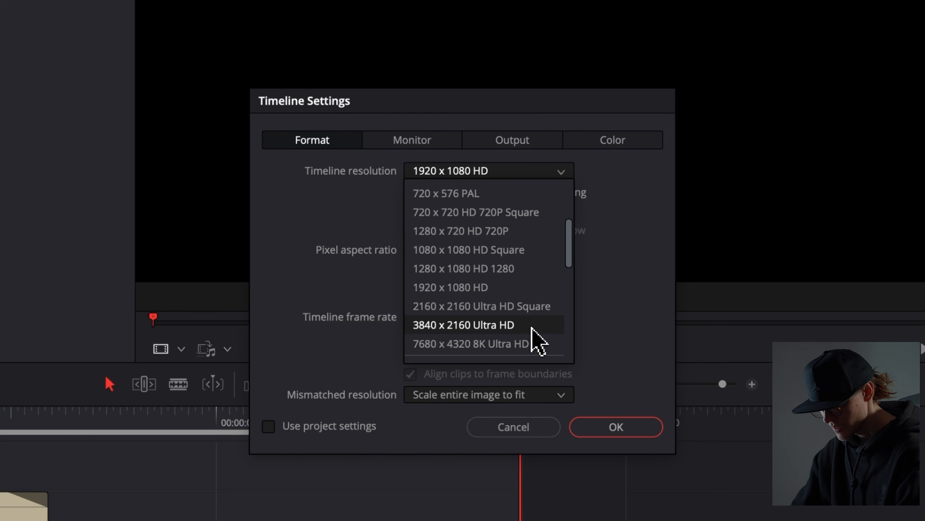
left_click(532, 330)
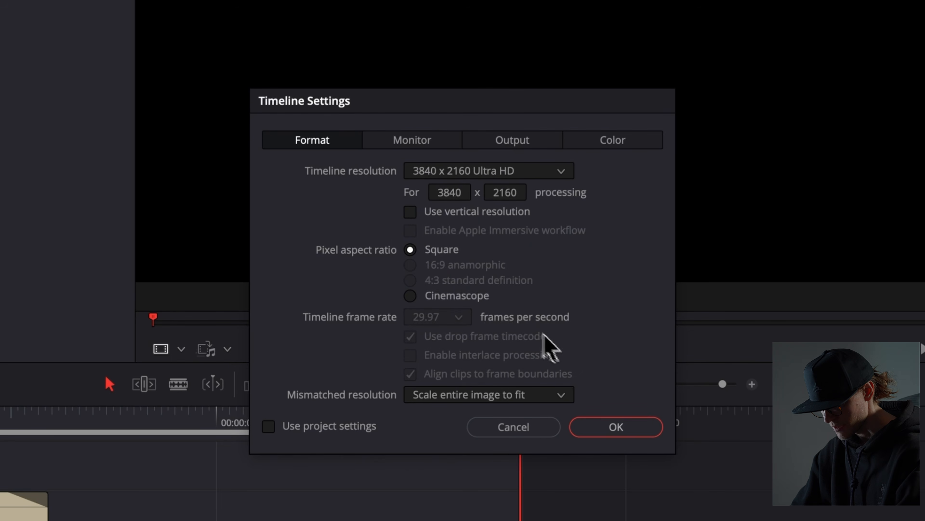
left_click(609, 427)
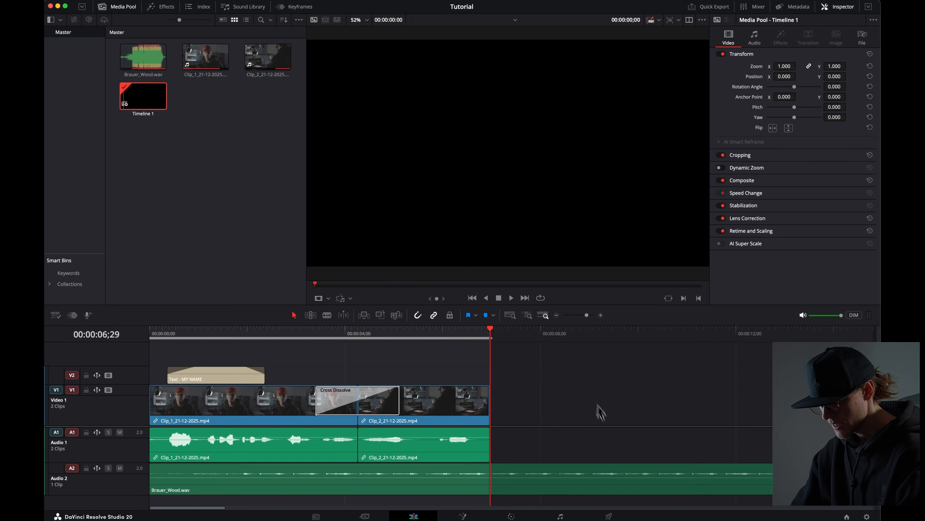
Step: On the Deliver page, add the timeline to the render queue and render all jobs
left_click(610, 516)
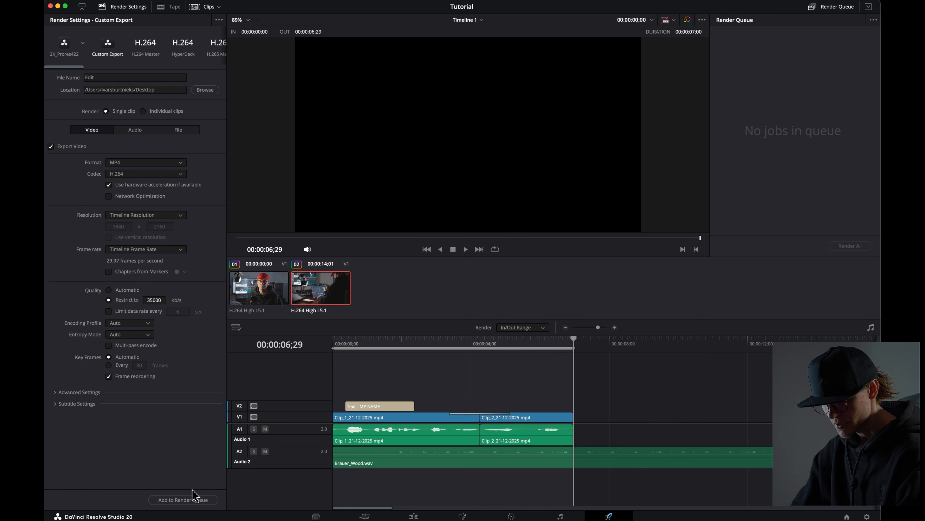
left_click(193, 499)
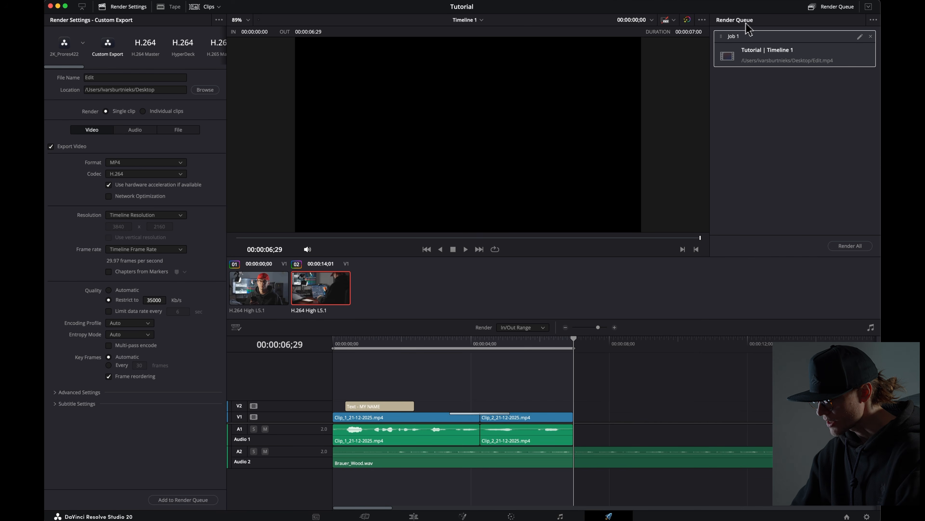
left_click(846, 246)
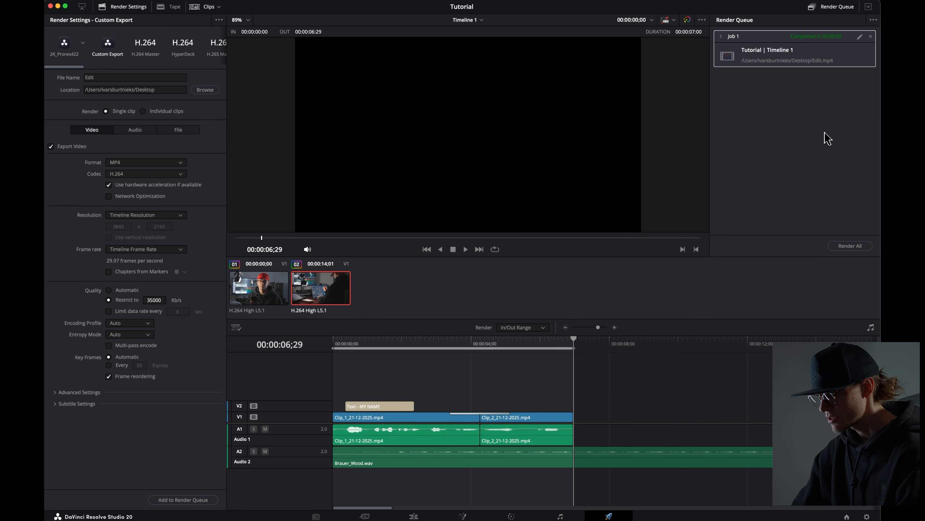
Step: Reveal the rendered Edit.mp4 in Finder and preview it
right_click(806, 58)
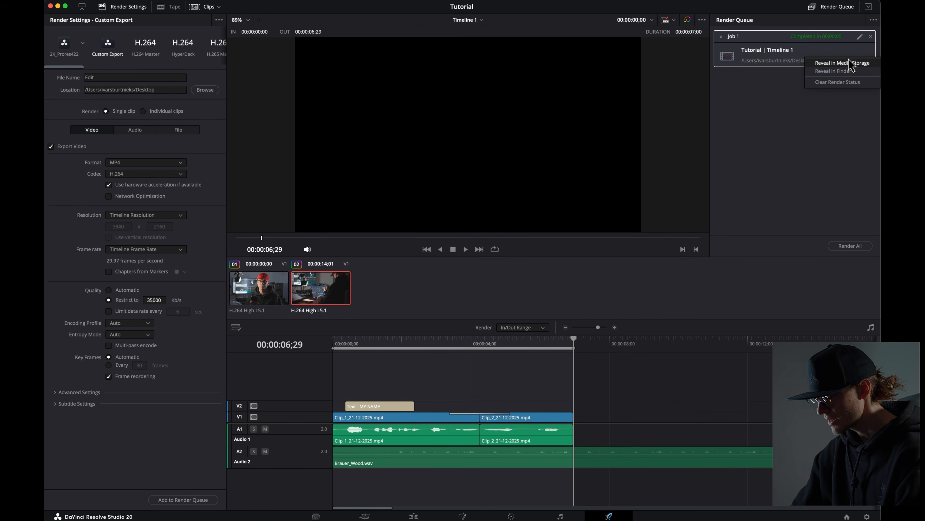
left_click(833, 71)
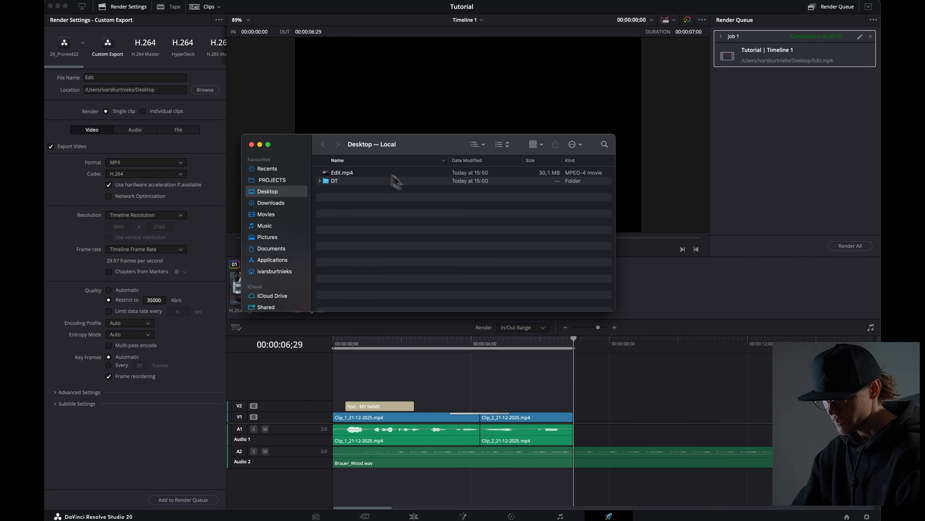
left_click(350, 174)
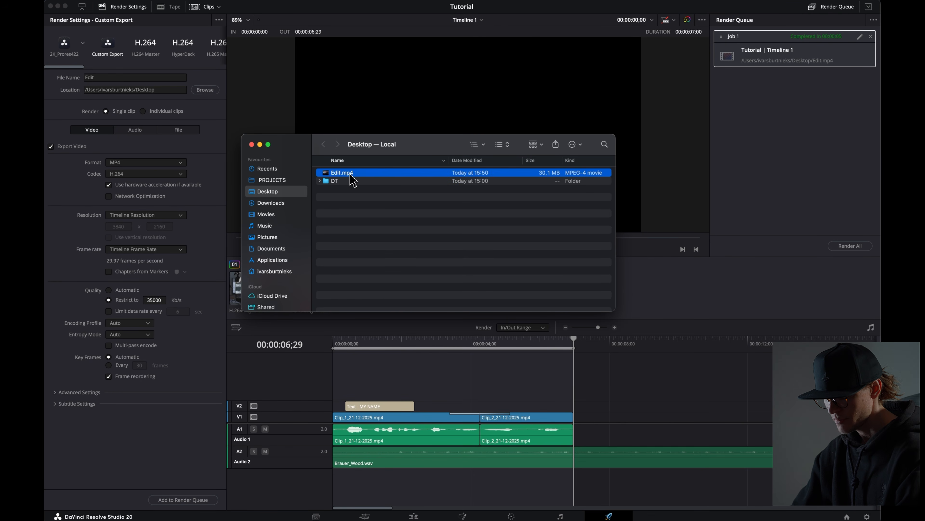
key("space")
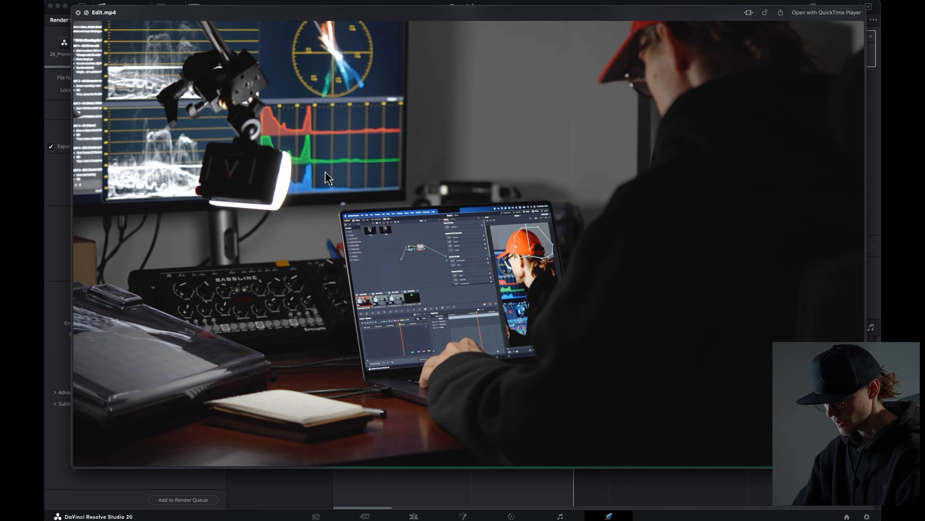
key("space")
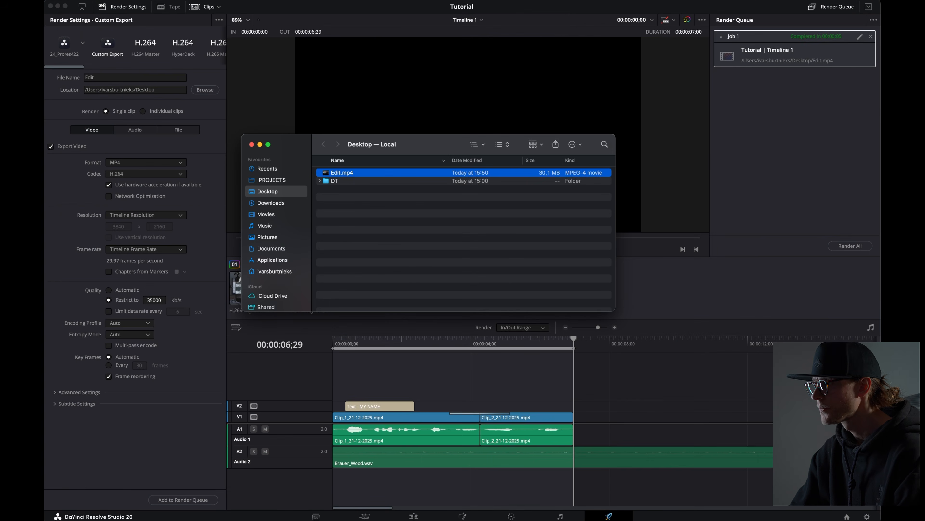